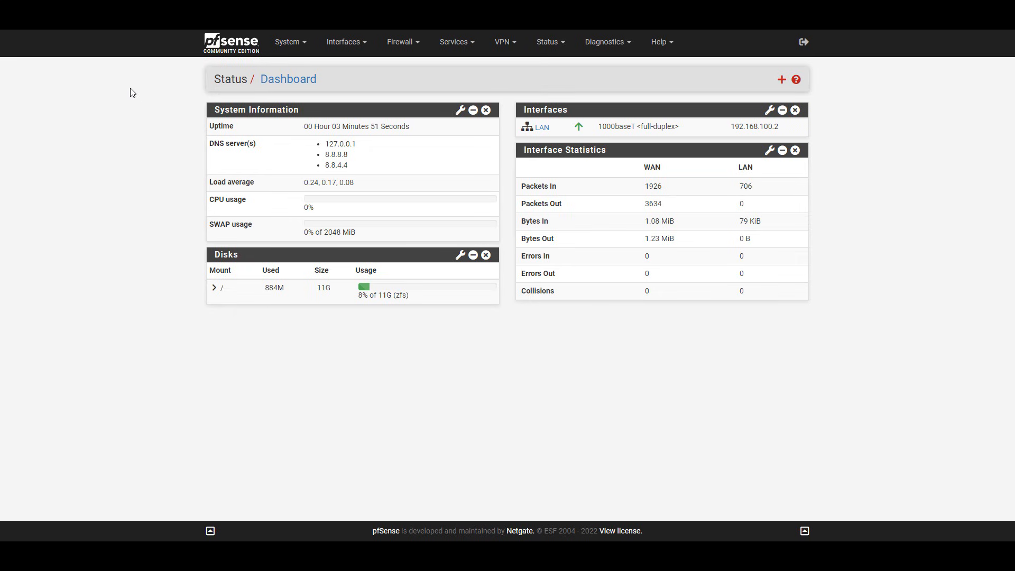
Search the available packages for 'wireguard' and install pfSense-pkg-WireGuard
{"action": "left_click", "coordinate": [274, 51]}
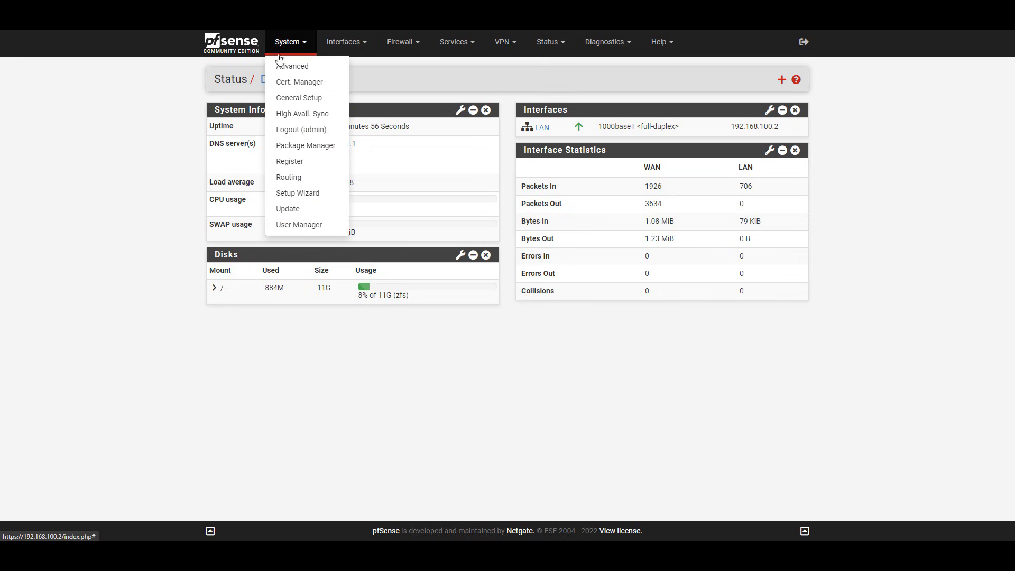
{"action": "left_click", "coordinate": [309, 145]}
{"action": "left_click", "coordinate": [320, 123]}
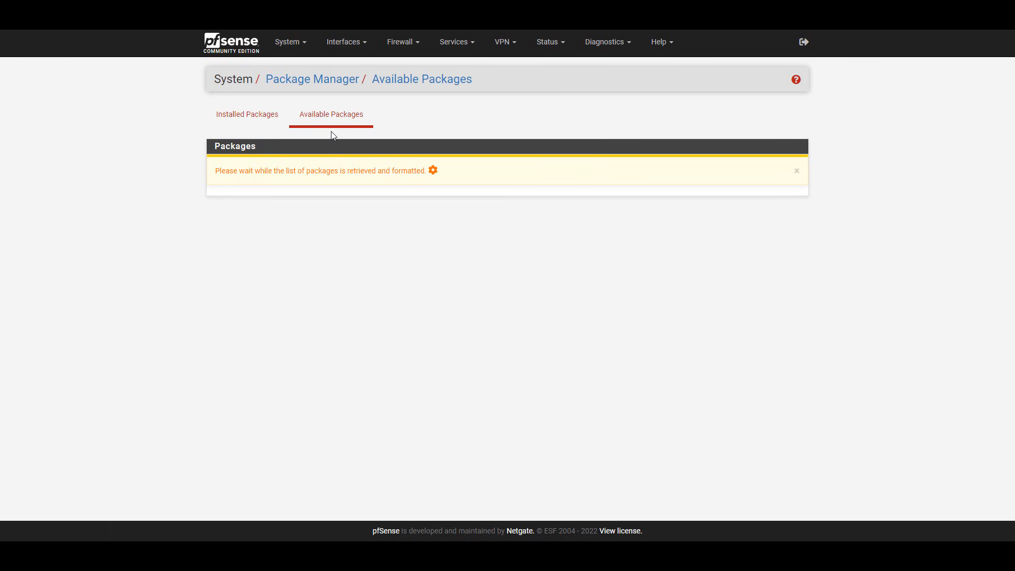
{"action": "left_click", "coordinate": [373, 168]}
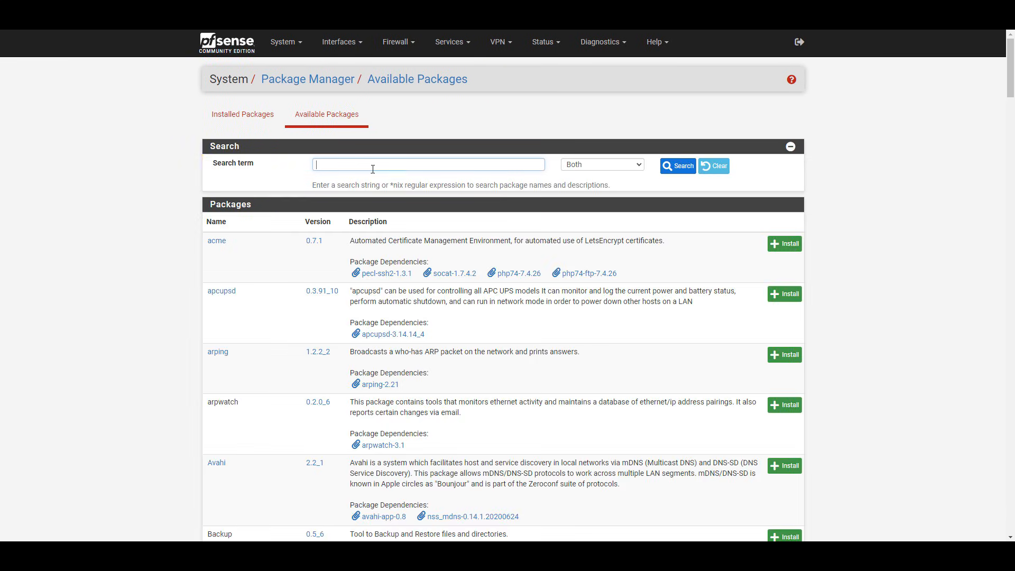
{"action": "type", "text": "wireguard"}
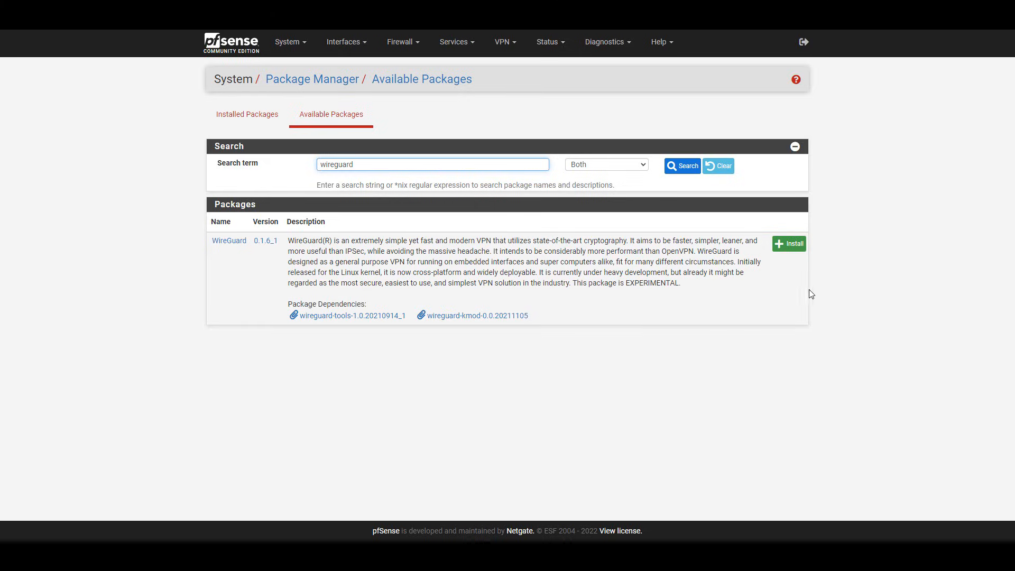
{"action": "left_click", "coordinate": [795, 246]}
{"action": "left_click", "coordinate": [235, 171]}
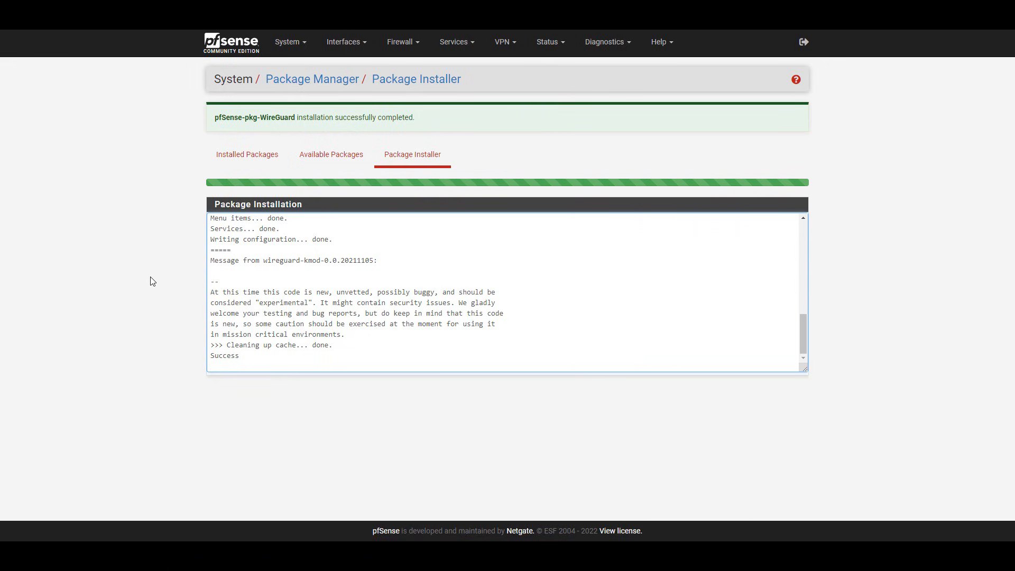
Add a WireGuard tunnel described 'WireGuard' with listen port 51820
{"action": "left_click", "coordinate": [504, 42]}
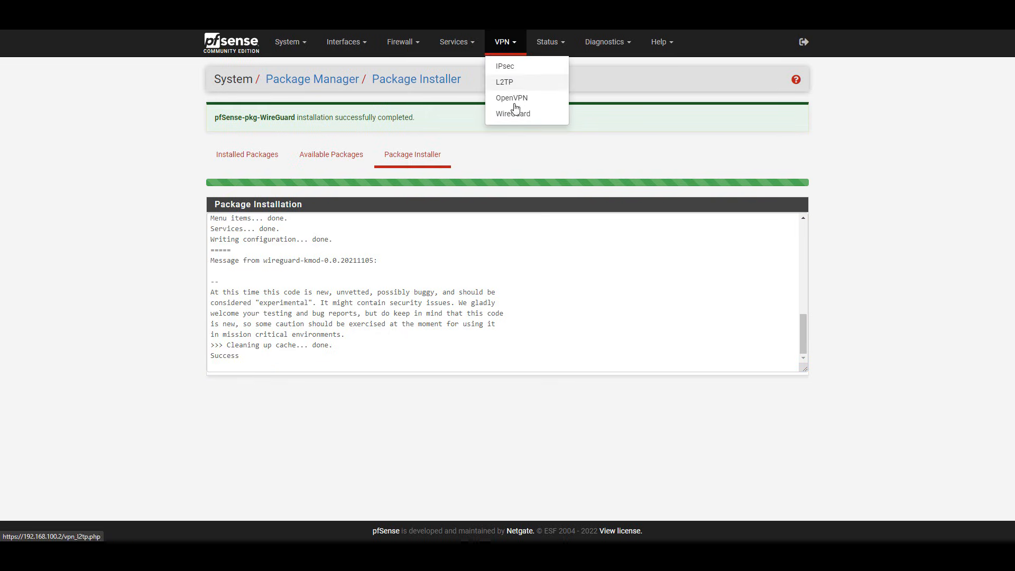
{"action": "left_click", "coordinate": [516, 114]}
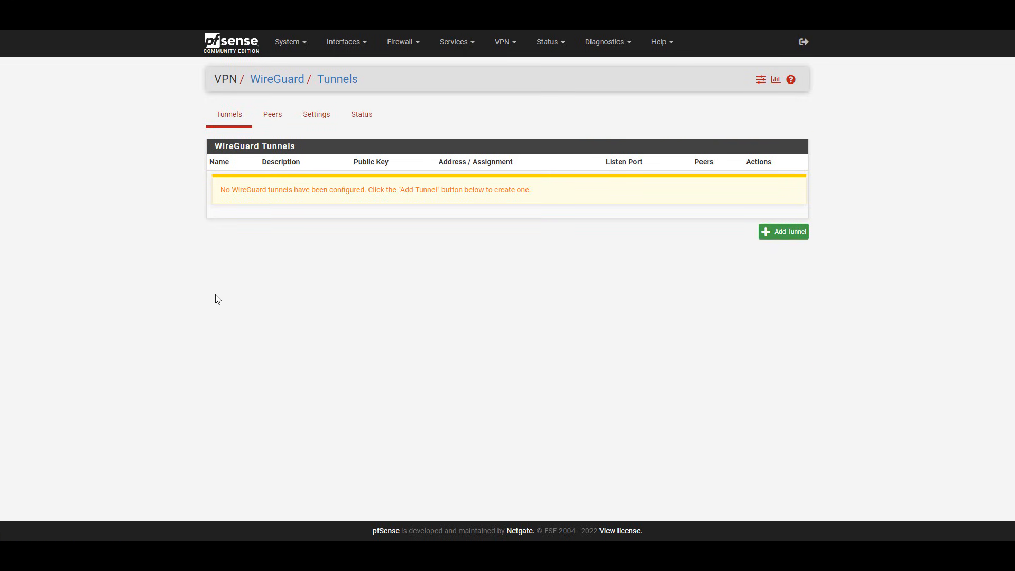
{"action": "left_click", "coordinate": [782, 238]}
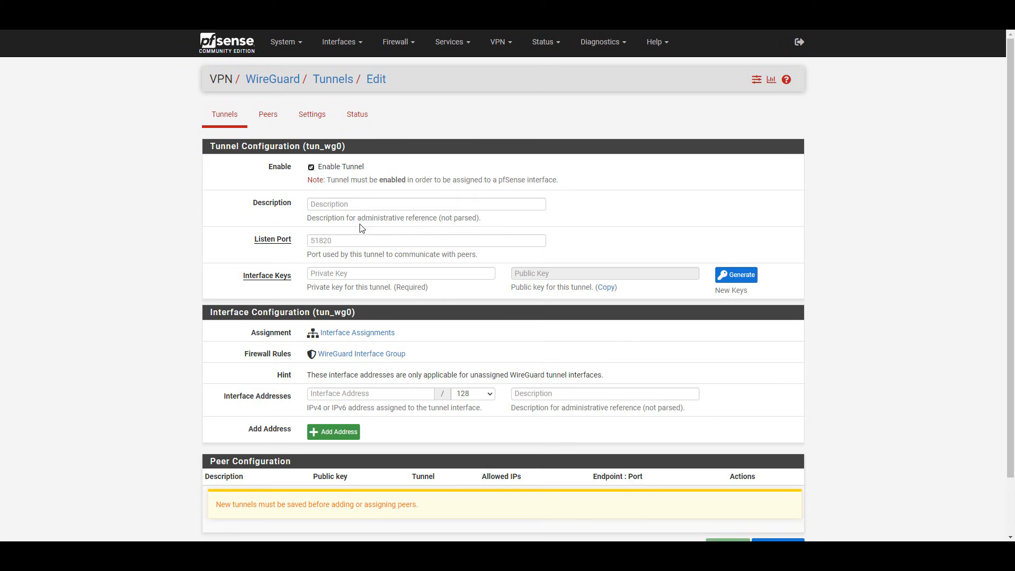
{"action": "left_click", "coordinate": [524, 204]}
{"action": "type", "text": "Wireg"}
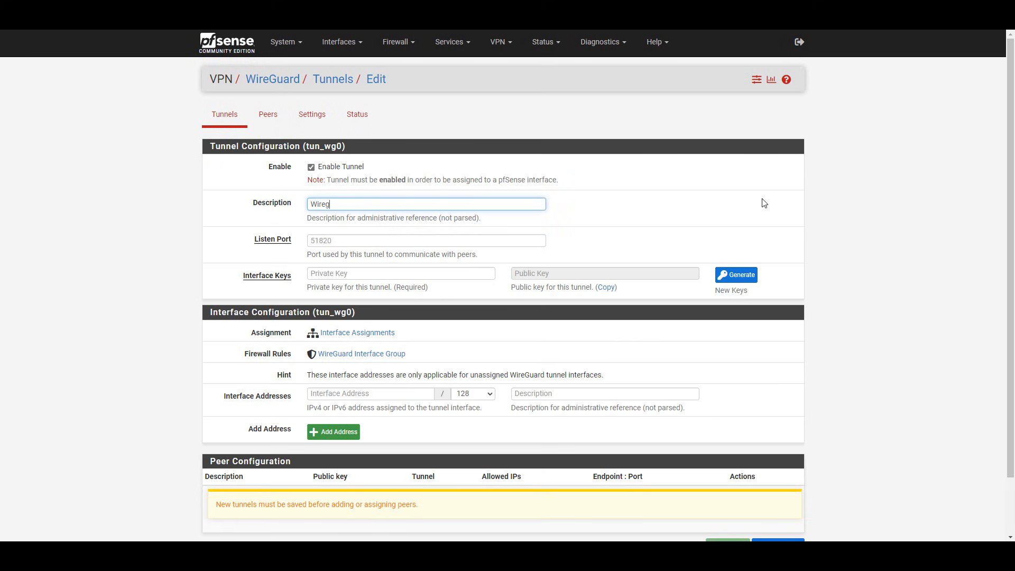
{"action": "key", "text": "BackSpace"}
{"action": "type", "text": "Guard"}
{"action": "key", "text": "Tab"}
{"action": "type", "text": "5182"}
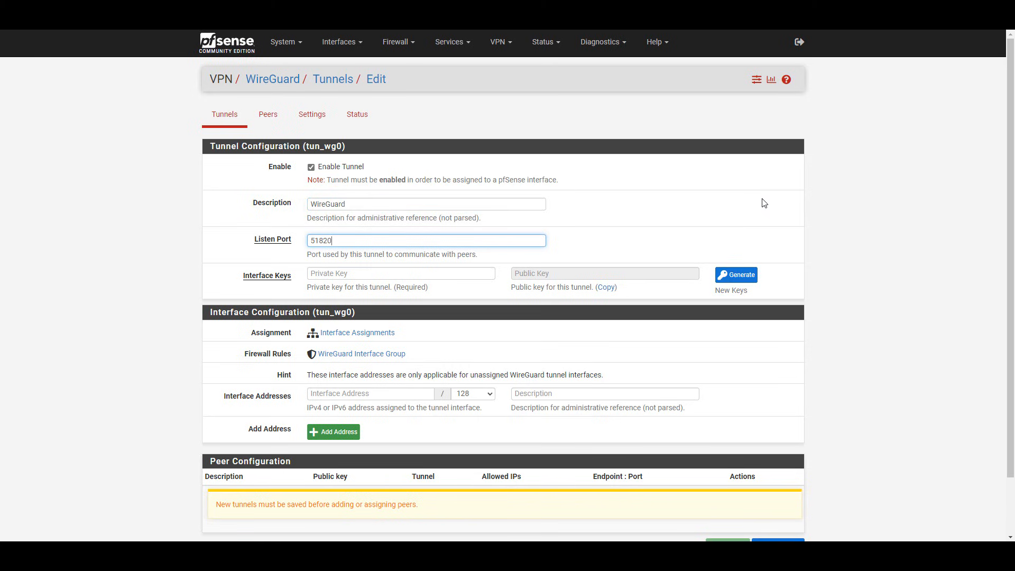
{"action": "left_click", "coordinate": [664, 235]}
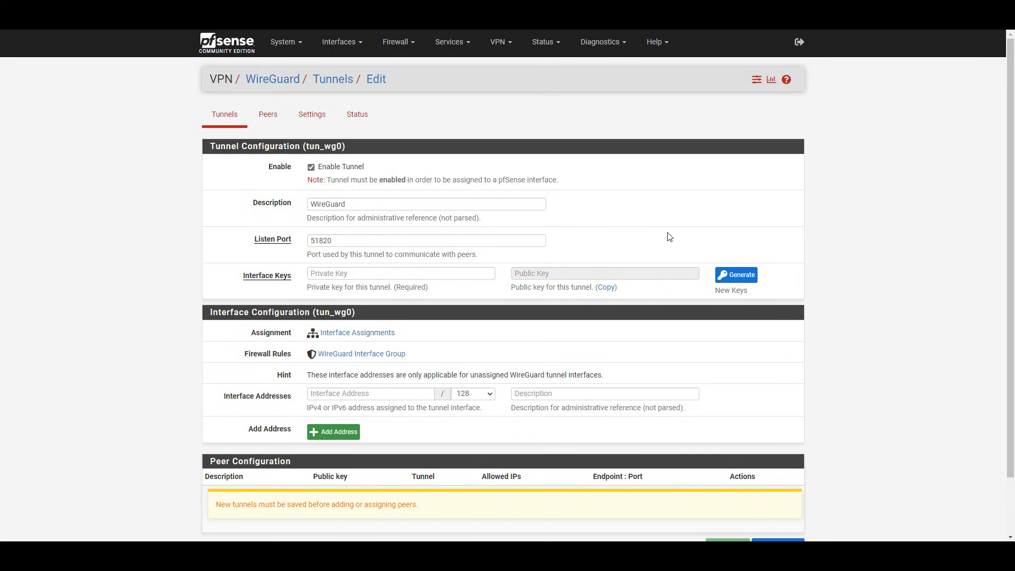
Generate the tunnel keys and paste the public key into the Notepad notes
{"action": "left_click", "coordinate": [738, 278]}
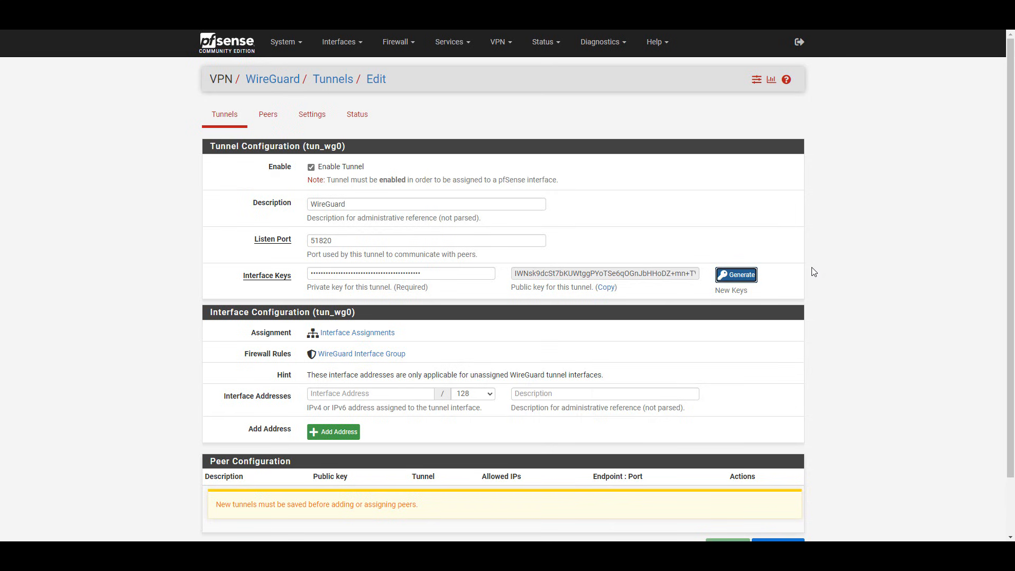
{"action": "left_click", "coordinate": [608, 288]}
{"action": "left_click", "coordinate": [412, 552]}
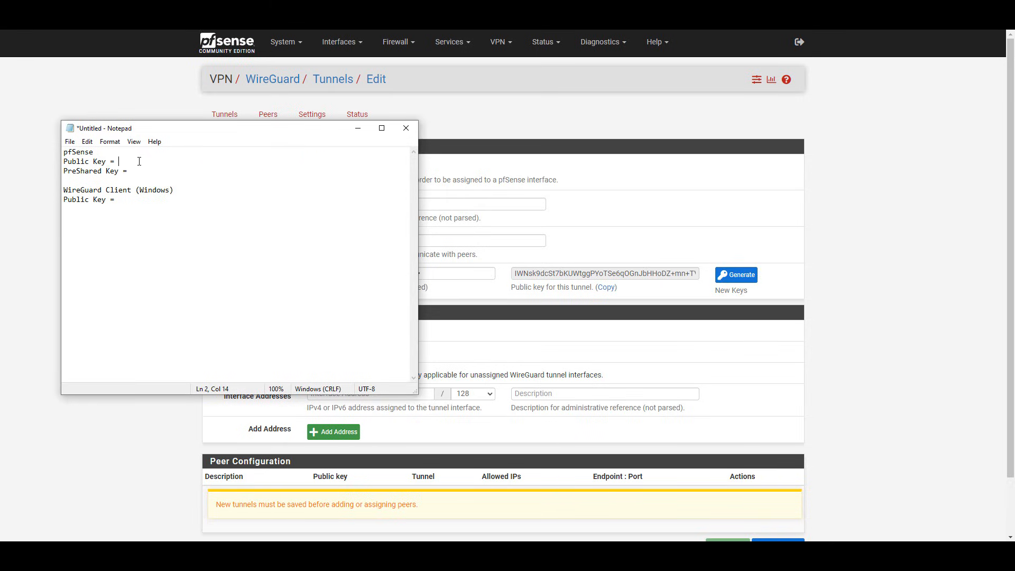
{"action": "left_click", "coordinate": [46, 224]}
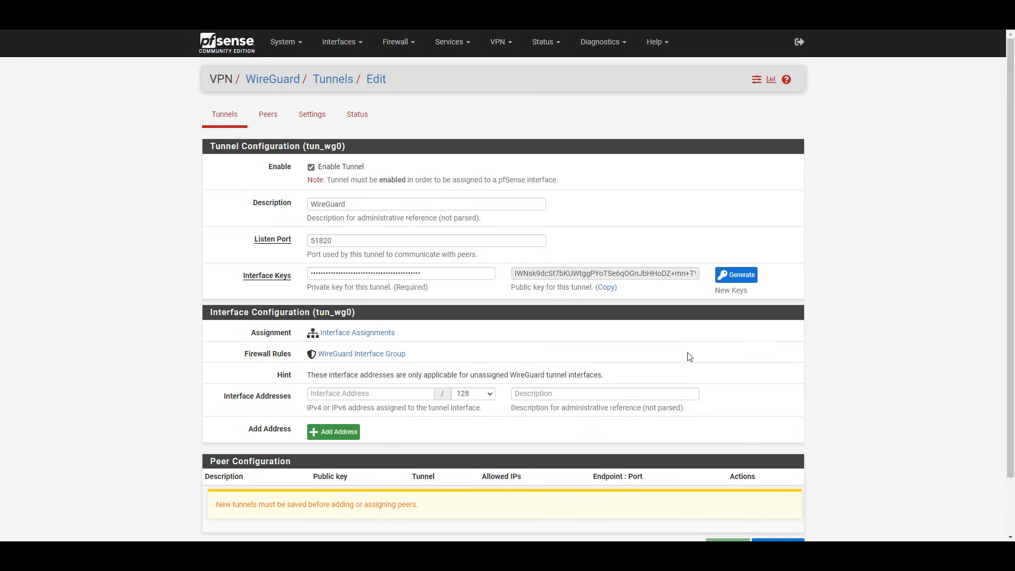
Save tunnel tun_wg0 on port 51820 and switch to WireGuard Settings
{"action": "scroll", "coordinate": [864, 351], "scroll_direction": "down", "scroll_amount": 1}
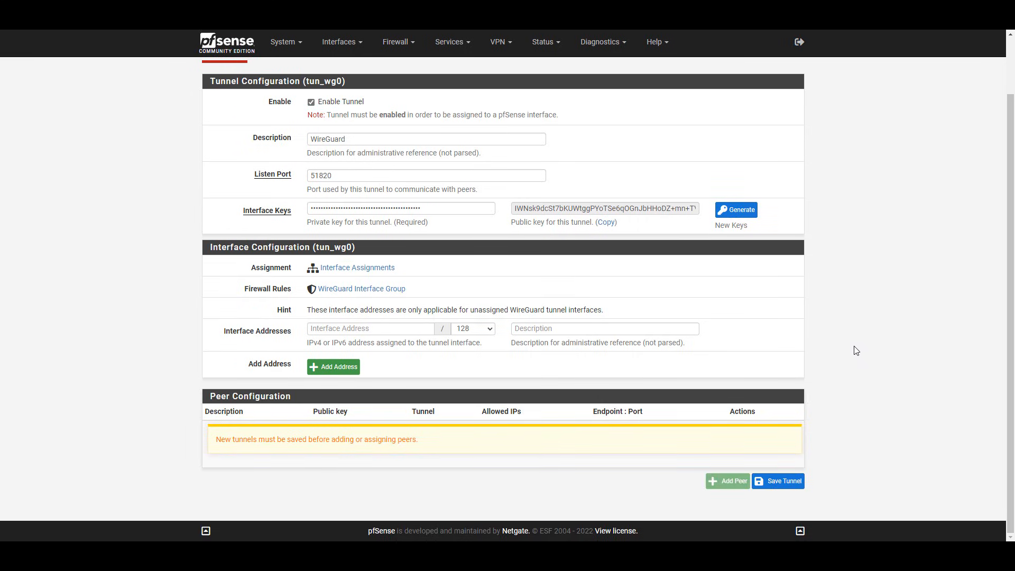
{"action": "left_click", "coordinate": [787, 481]}
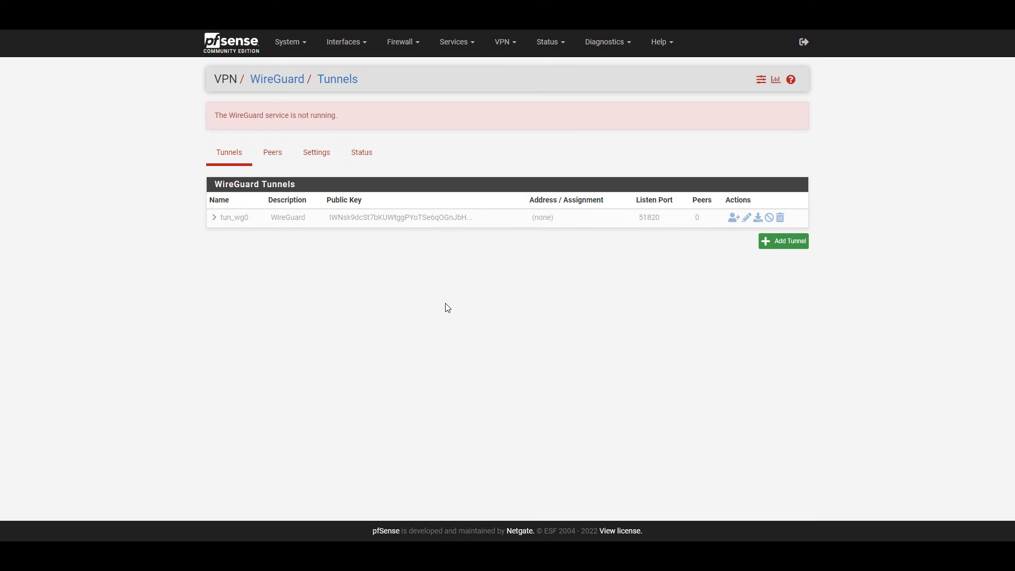
{"action": "left_click", "coordinate": [322, 157]}
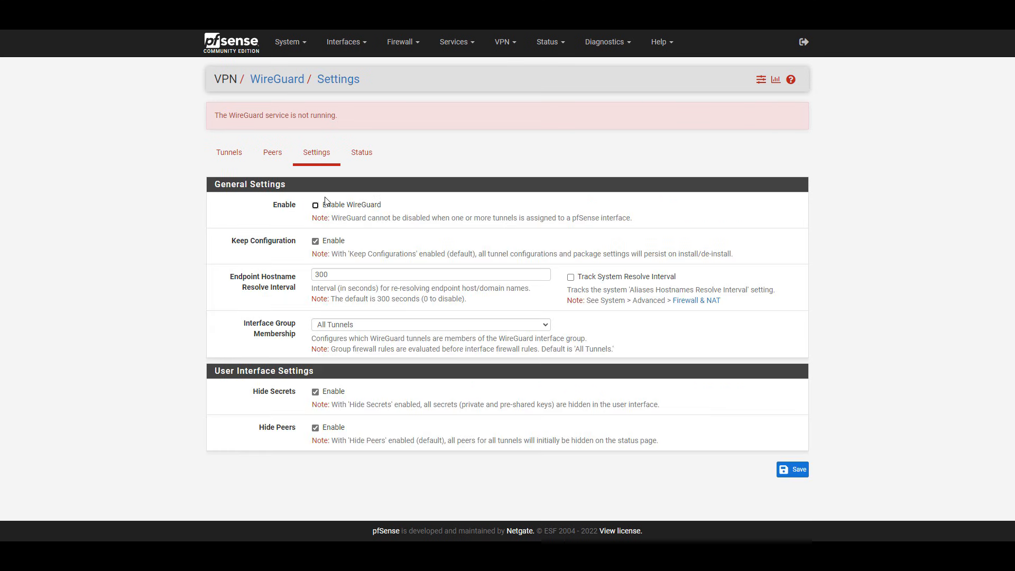
Check Enable WireGuard and save the settings
{"action": "left_click", "coordinate": [315, 205]}
{"action": "left_click", "coordinate": [792, 470]}
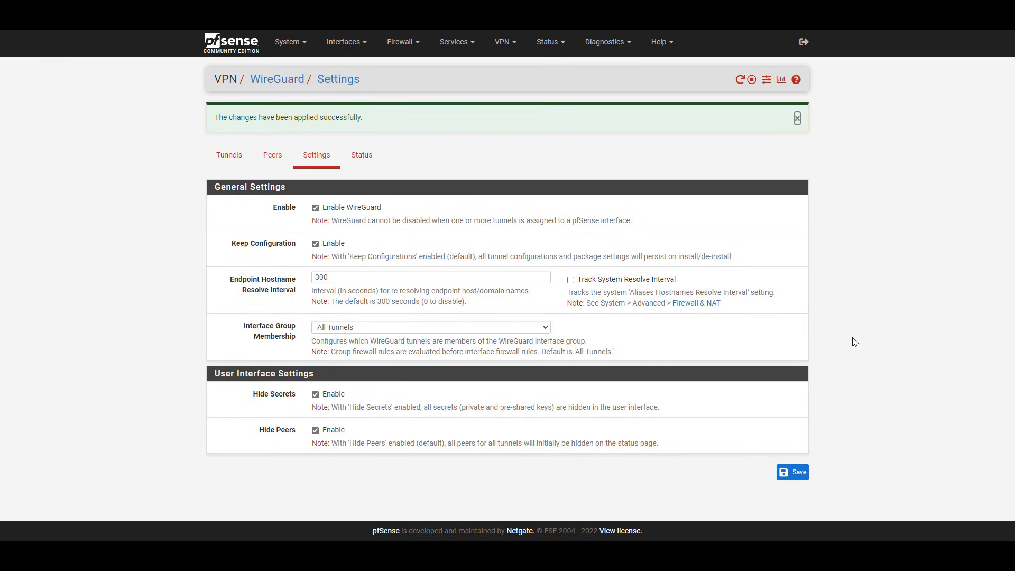
{"action": "left_click", "coordinate": [344, 42]}
Add tun_wg0 as new interface OPT4 and open its configuration page
{"action": "left_click", "coordinate": [350, 66]}
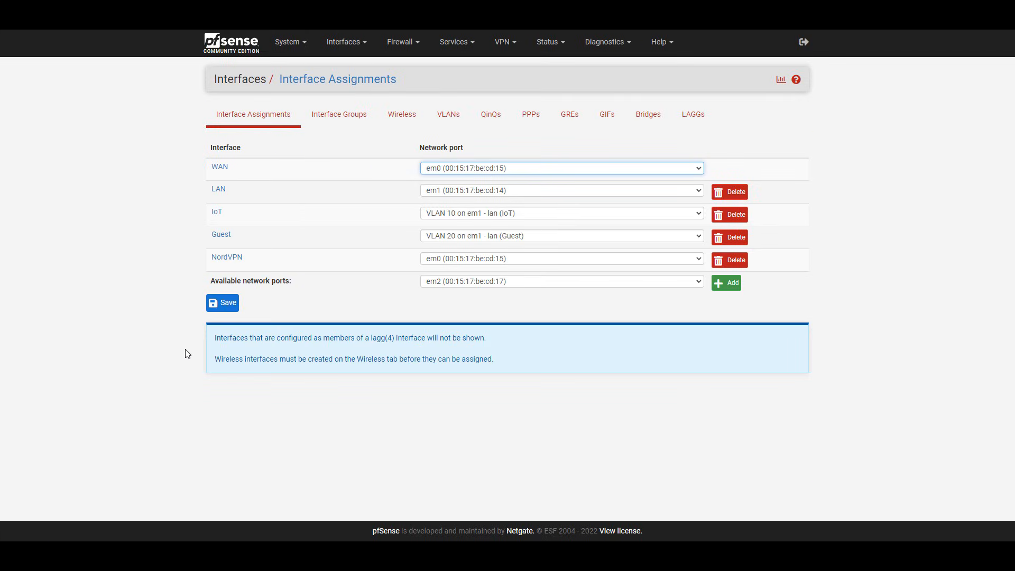
{"action": "left_click", "coordinate": [476, 287]}
{"action": "left_click", "coordinate": [474, 337]}
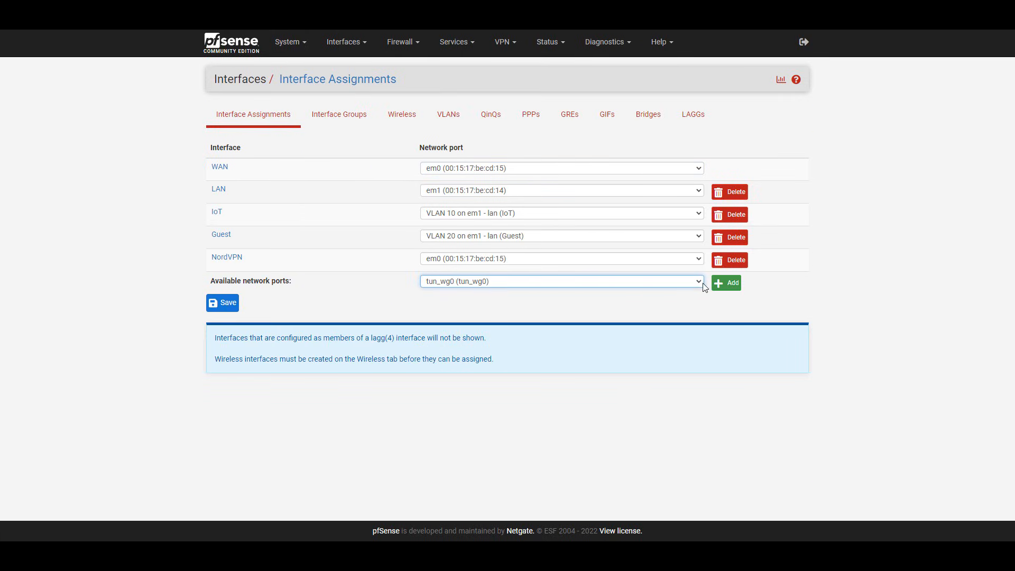
{"action": "left_click", "coordinate": [726, 282]}
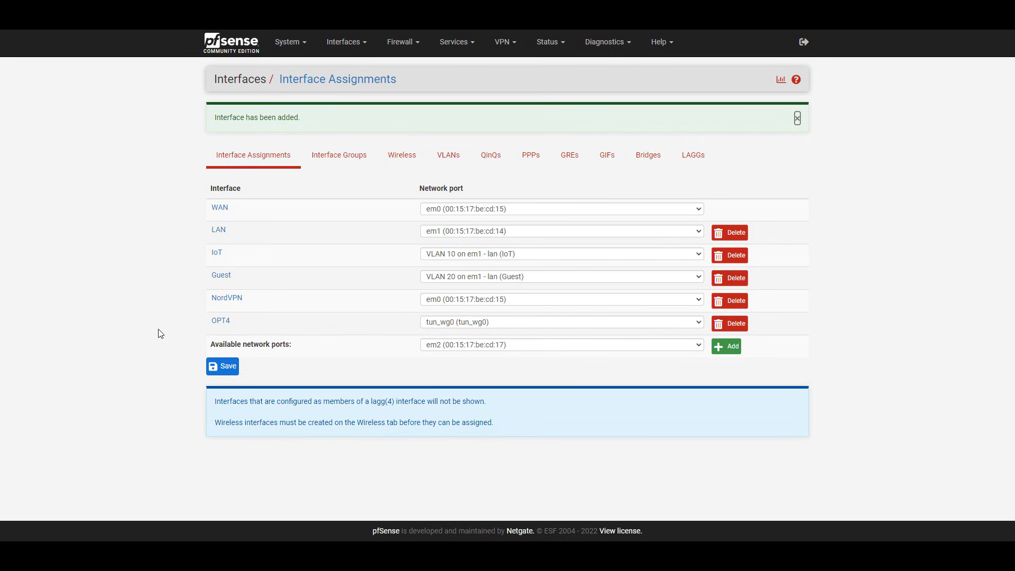
{"action": "left_click", "coordinate": [218, 321]}
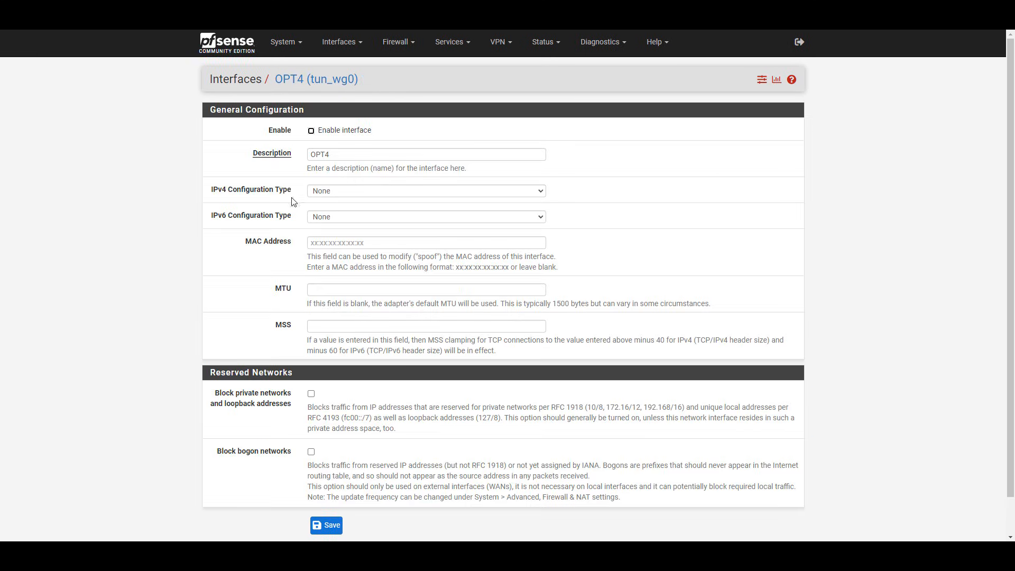
Enable OPT4 and change its description to WG_VPN
{"action": "left_click", "coordinate": [311, 131]}
{"action": "double_click", "coordinate": [346, 154]}
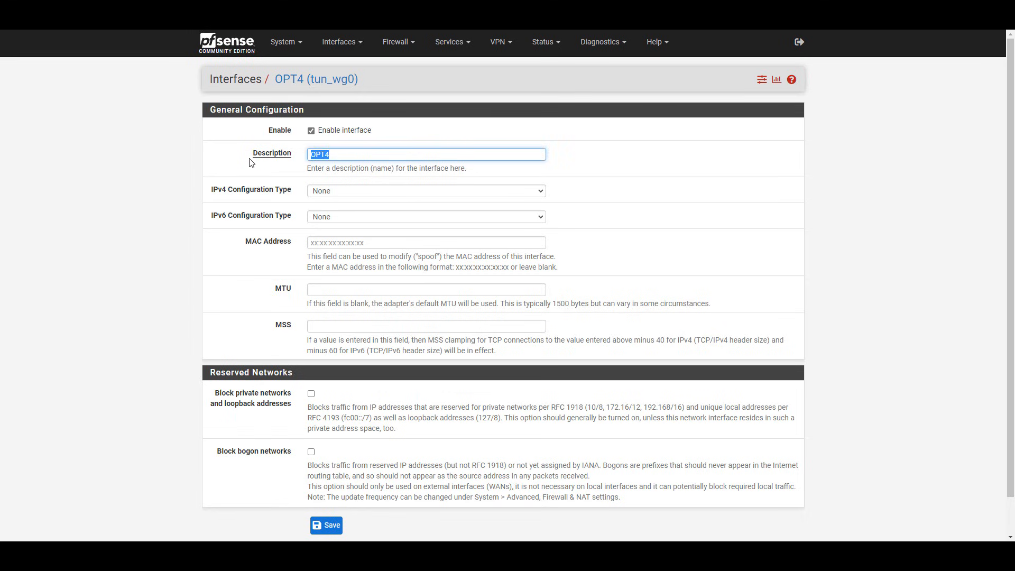
{"action": "type", "text": "WG_VPN"}
{"action": "left_click", "coordinate": [158, 183]}
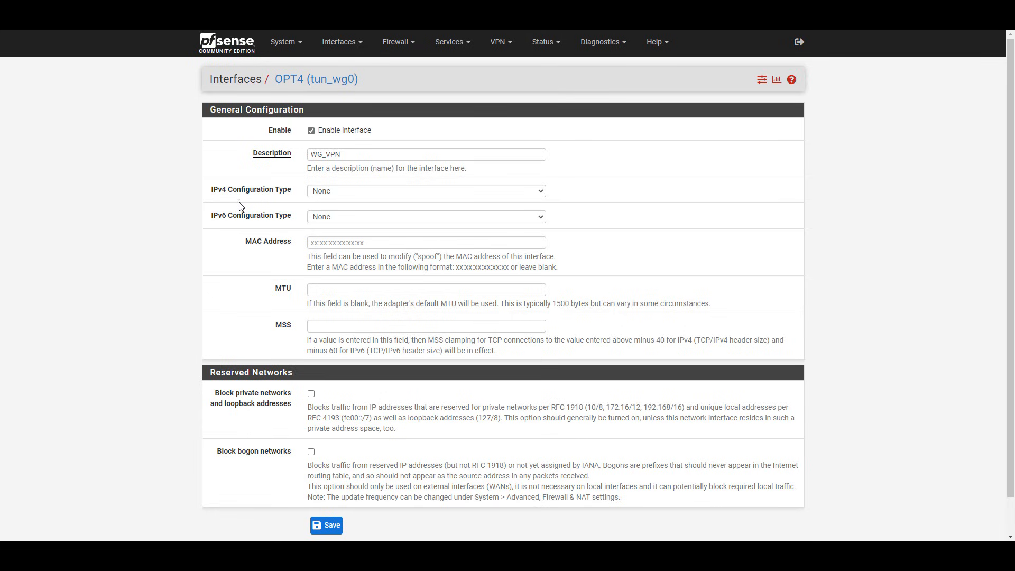
Give the interface static IPv4 10.200.0.1/24 and save it
{"action": "left_click", "coordinate": [327, 197]}
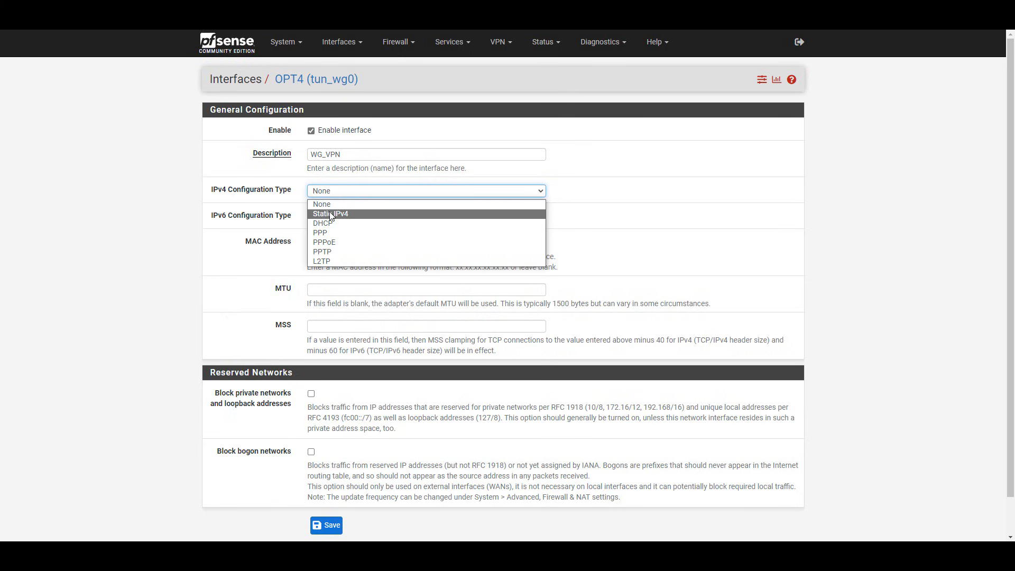
{"action": "left_click", "coordinate": [328, 210]}
{"action": "left_click", "coordinate": [327, 397]}
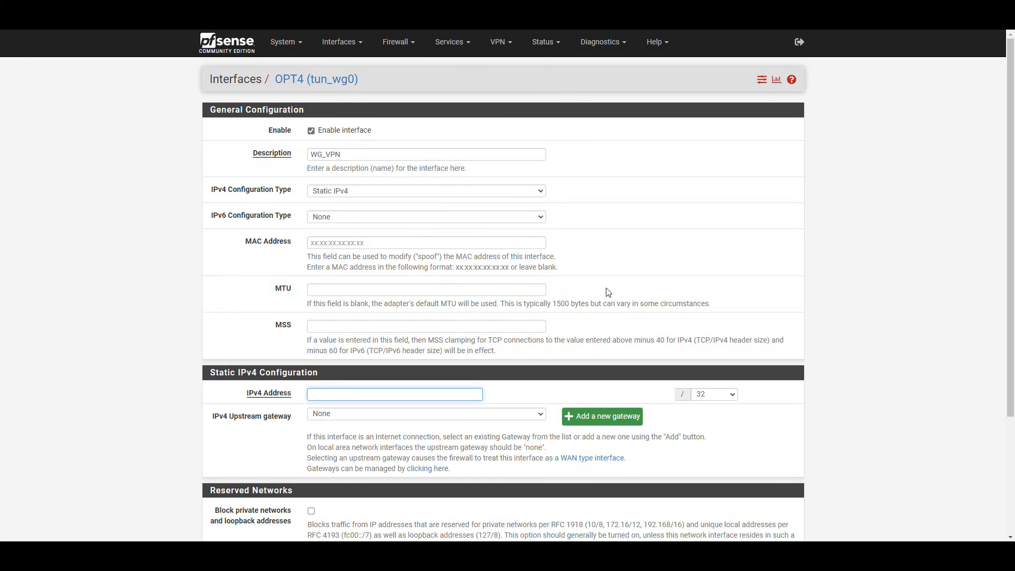
{"action": "type", "text": "10.200.0.1"}
{"action": "left_click", "coordinate": [543, 391]}
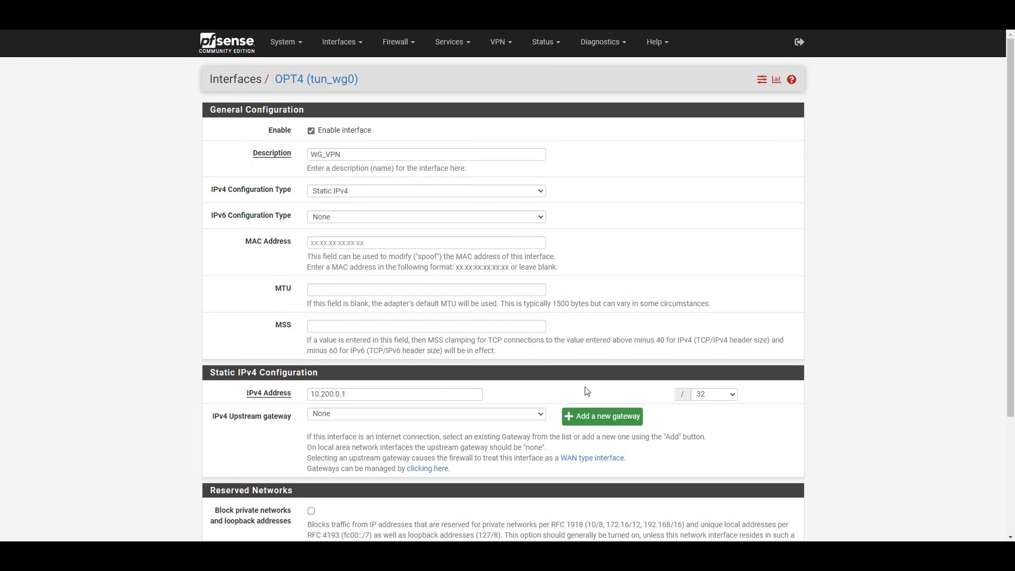
{"action": "left_click", "coordinate": [715, 394]}
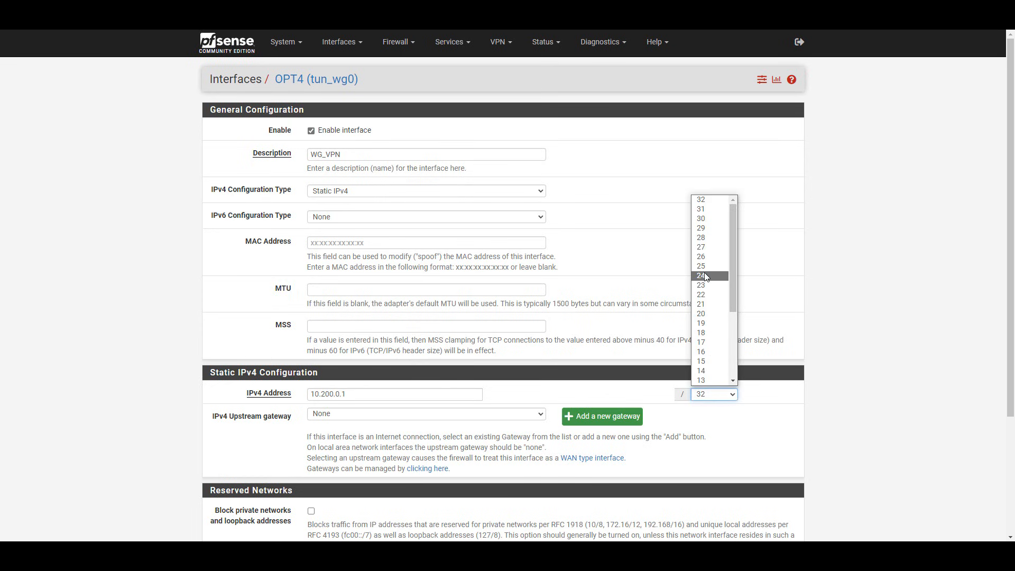
{"action": "left_click", "coordinate": [705, 275]}
{"action": "scroll", "coordinate": [705, 276], "scroll_direction": "down", "scroll_amount": 3}
{"action": "left_click", "coordinate": [325, 484]}
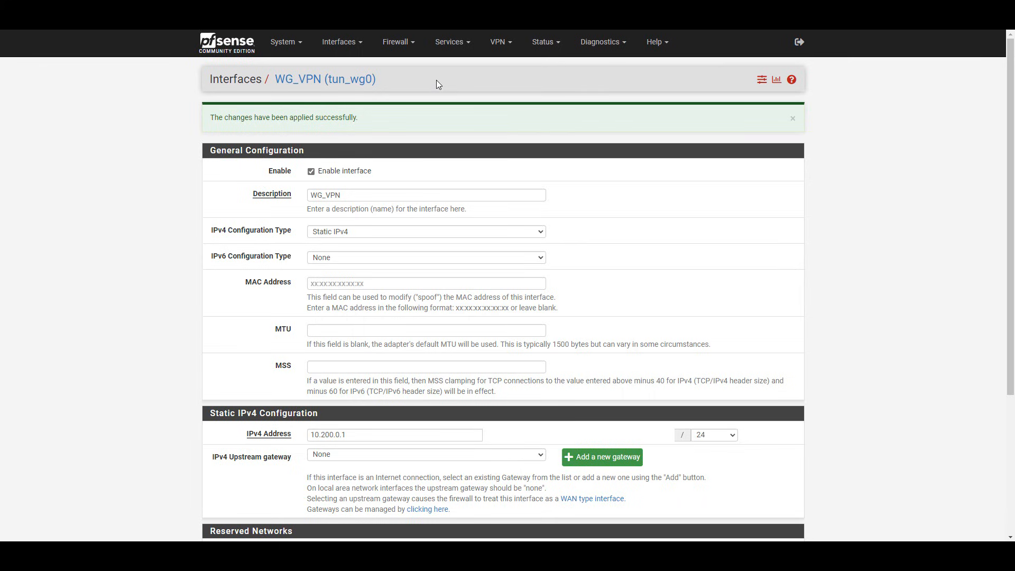
{"action": "left_click", "coordinate": [400, 43]}
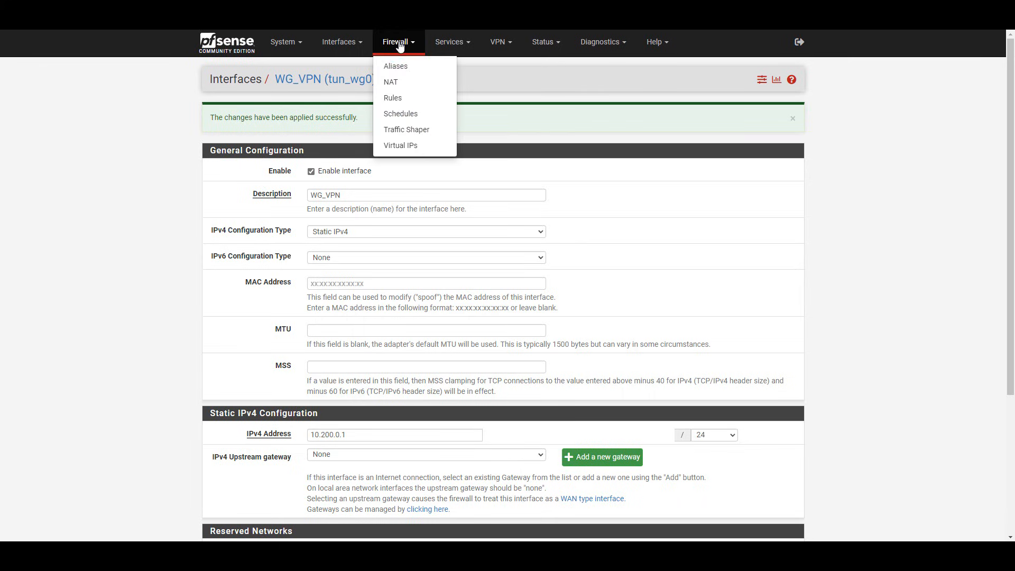
On the WG_VPN rules tab, save a pass rule for any protocol described 'WG_VPN Allow'
{"action": "left_click", "coordinate": [403, 97]}
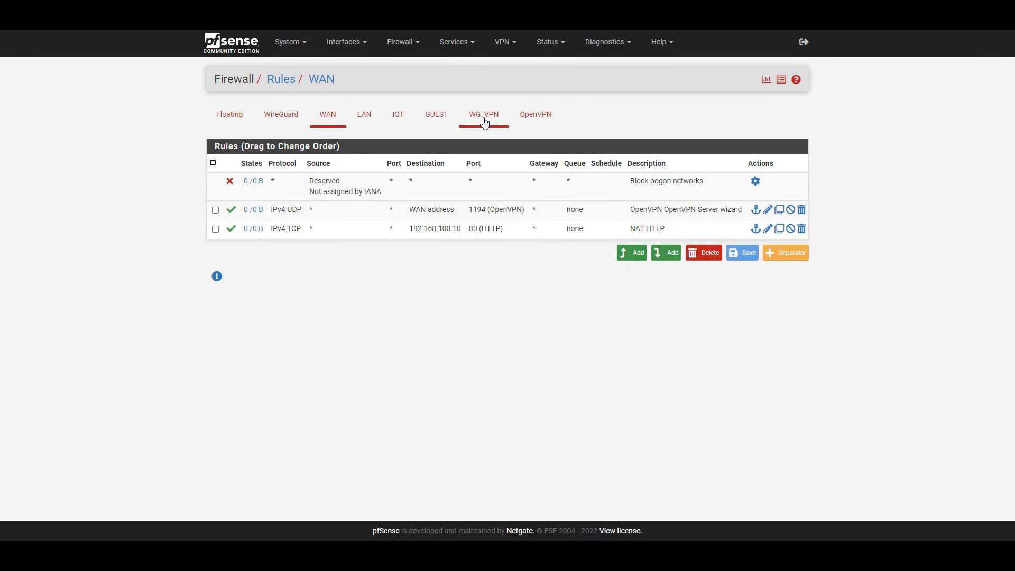
{"action": "left_click", "coordinate": [483, 114]}
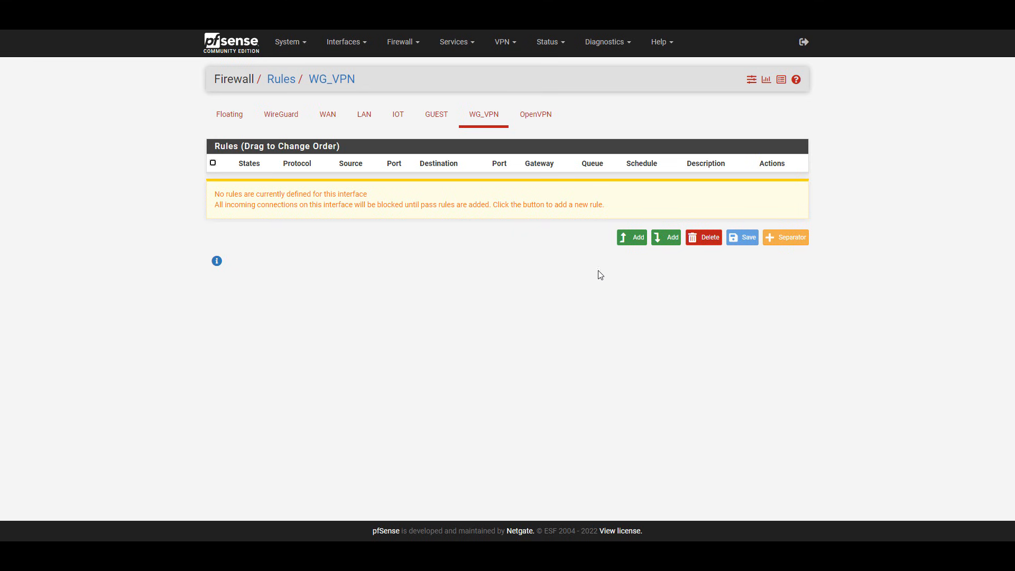
{"action": "left_click", "coordinate": [664, 241]}
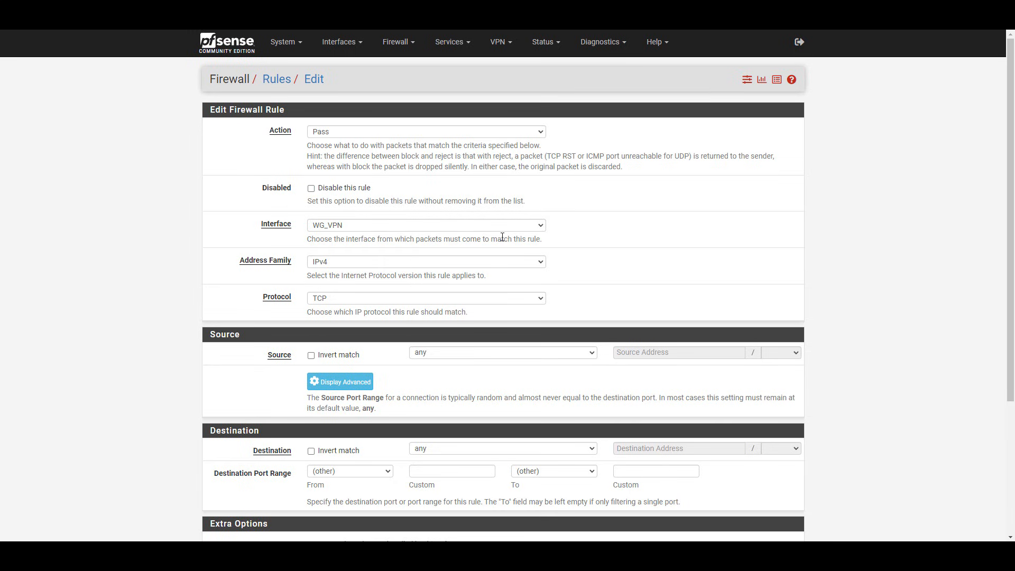
{"action": "left_click", "coordinate": [450, 296]}
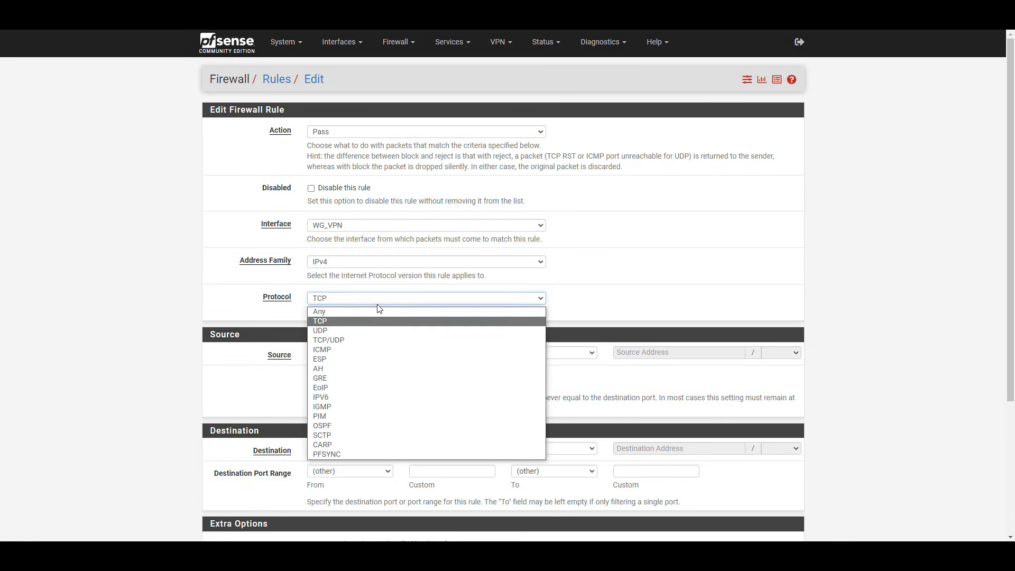
{"action": "left_click", "coordinate": [371, 312]}
{"action": "scroll", "coordinate": [621, 272], "scroll_direction": "down", "scroll_amount": 3}
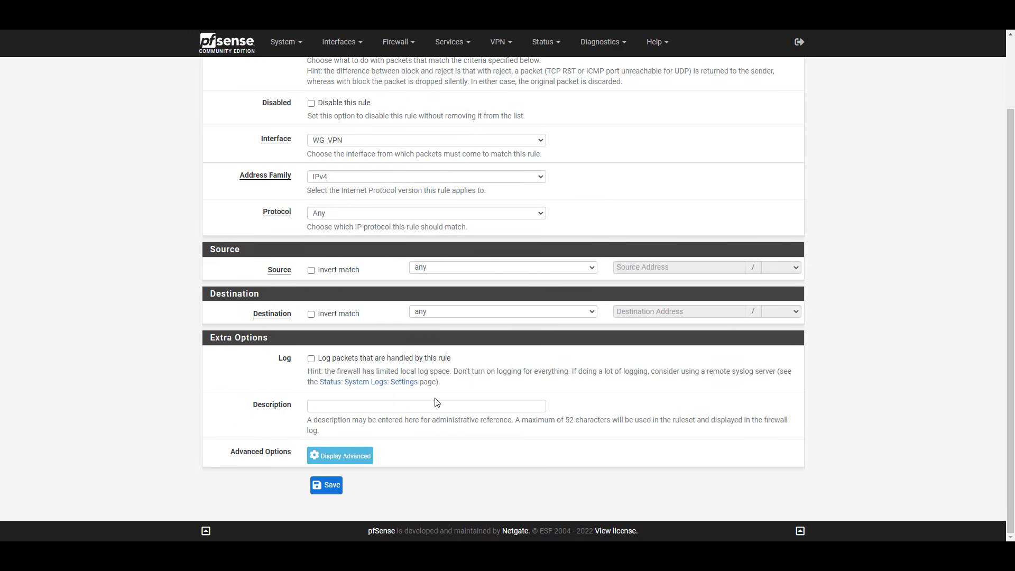
{"action": "left_click", "coordinate": [429, 403]}
{"action": "type", "text": "WG_VPN Allow"}
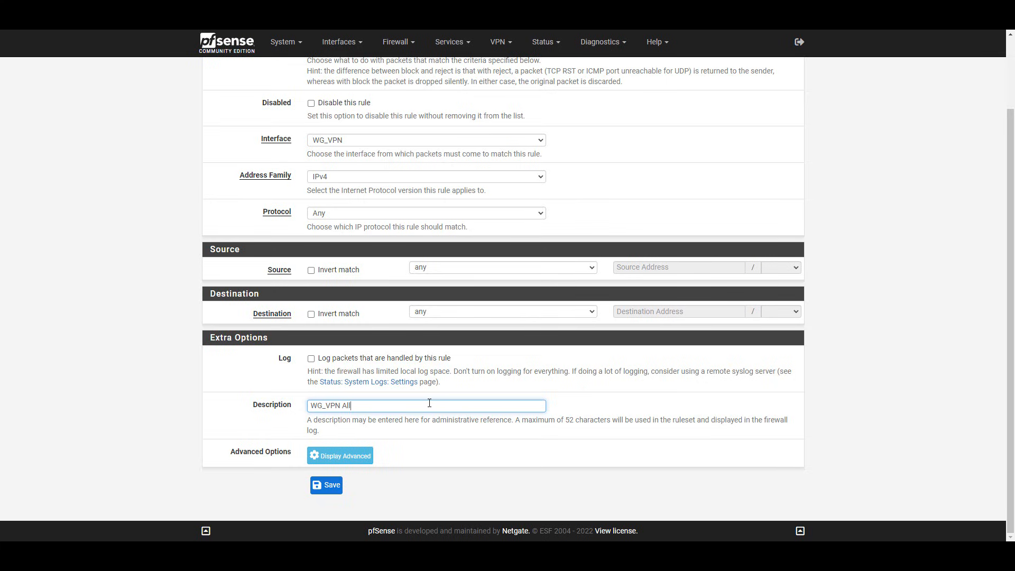
{"action": "left_click", "coordinate": [342, 487]}
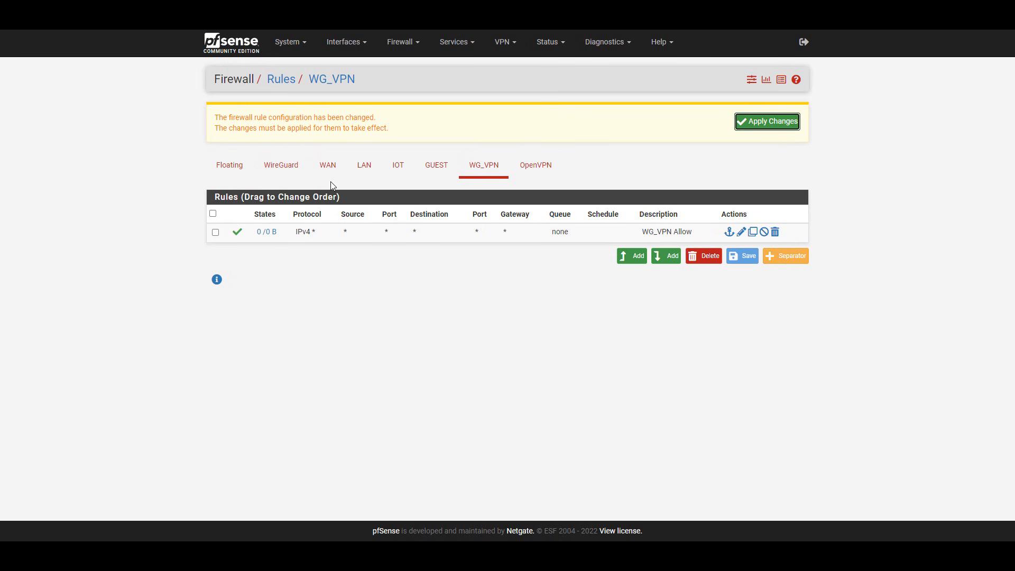
Start a new WAN rule for UDP with destination port range 51820 to 51820
{"action": "left_click", "coordinate": [328, 167]}
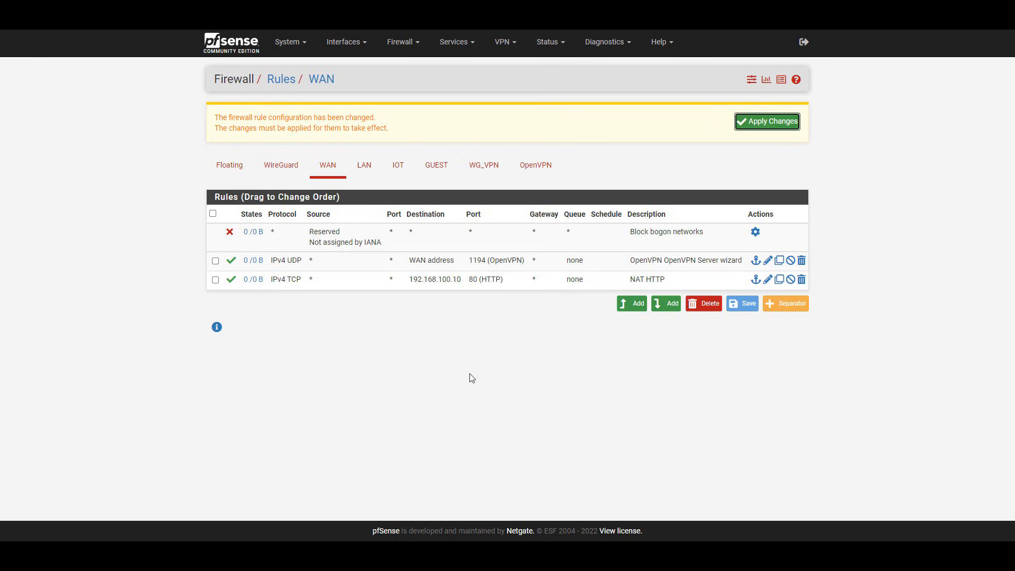
{"action": "left_click", "coordinate": [671, 306]}
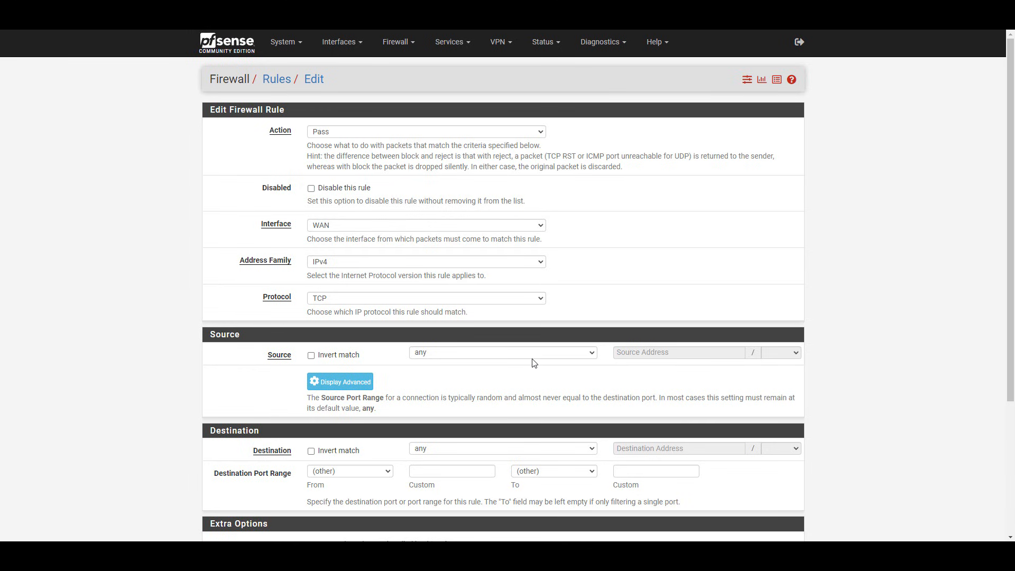
{"action": "left_click", "coordinate": [389, 300]}
{"action": "left_click", "coordinate": [338, 331]}
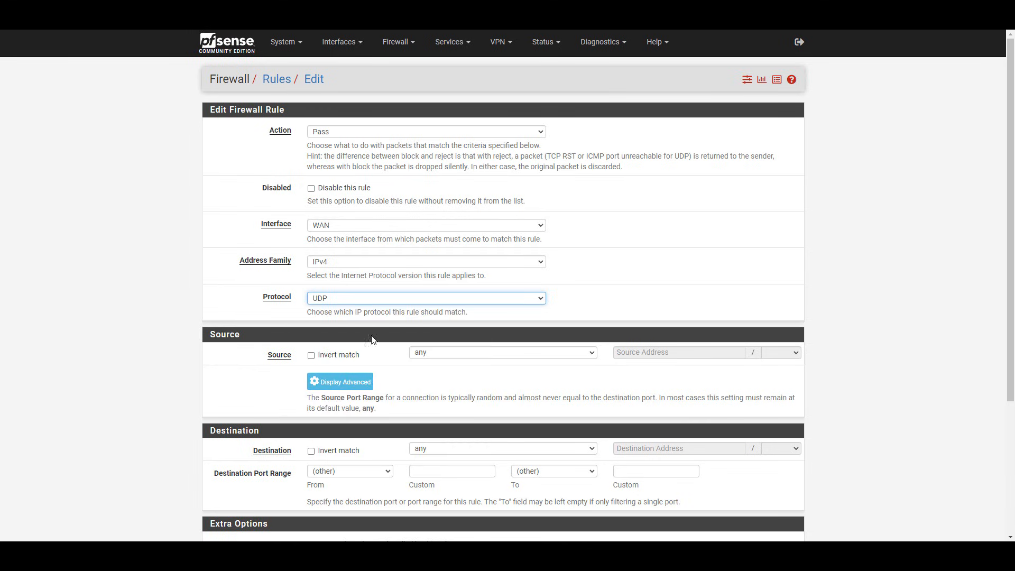
{"action": "scroll", "coordinate": [500, 379], "scroll_direction": "down", "scroll_amount": 1}
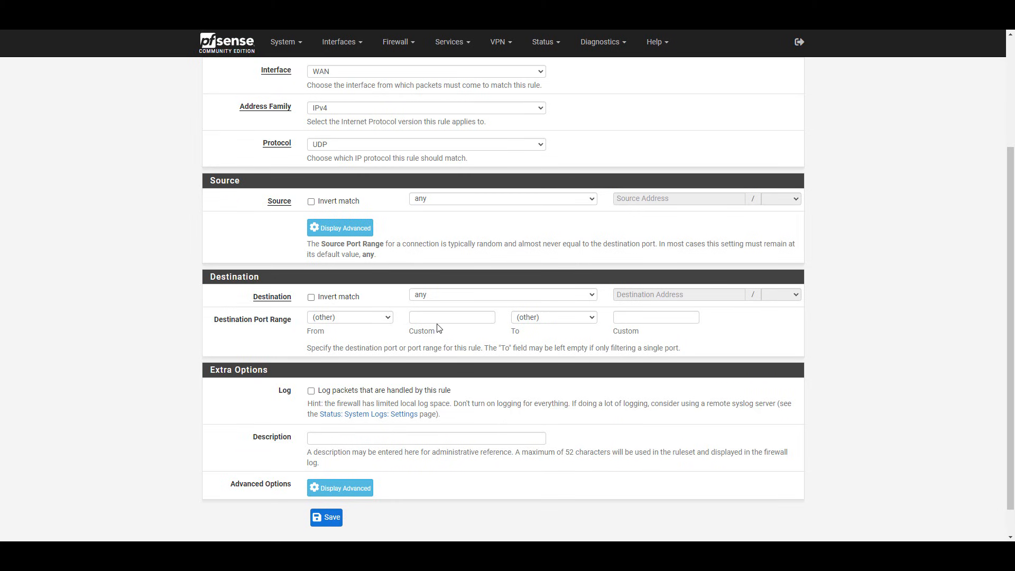
{"action": "left_click", "coordinate": [437, 320]}
{"action": "type", "text": "51820"}
{"action": "key", "text": "Tab"}
{"action": "key", "text": "Tab"}
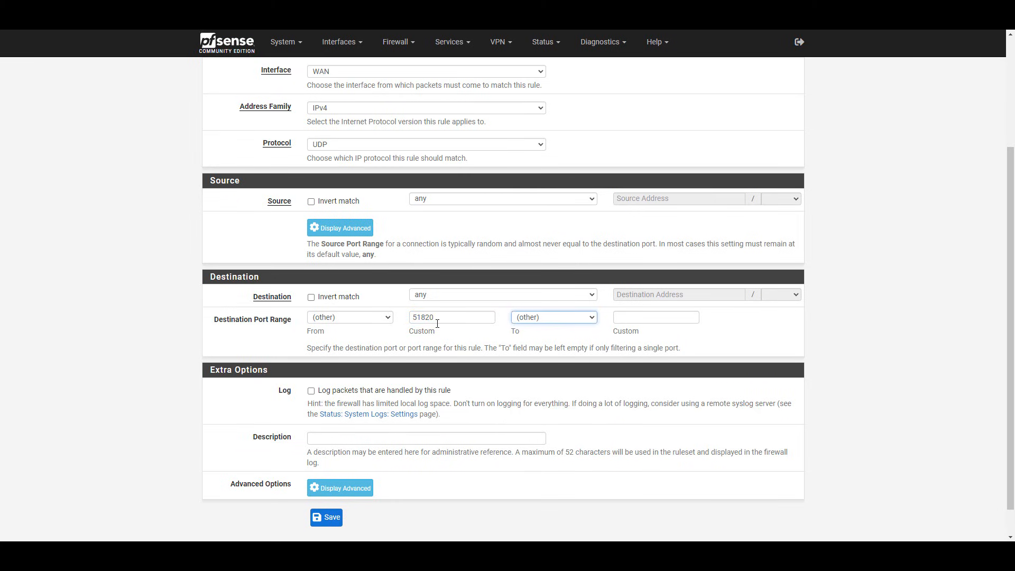
{"action": "type", "text": "51820"}
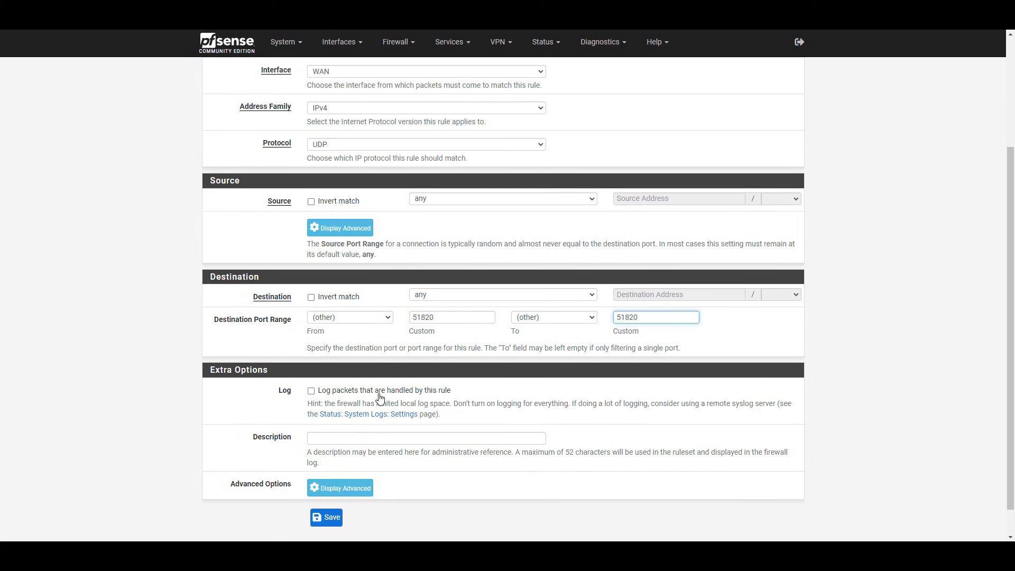
Describe the rule 'WG - 51820', save it, and apply the firewall changes
{"action": "left_click", "coordinate": [371, 439]}
{"action": "type", "text": "WG - 51820"}
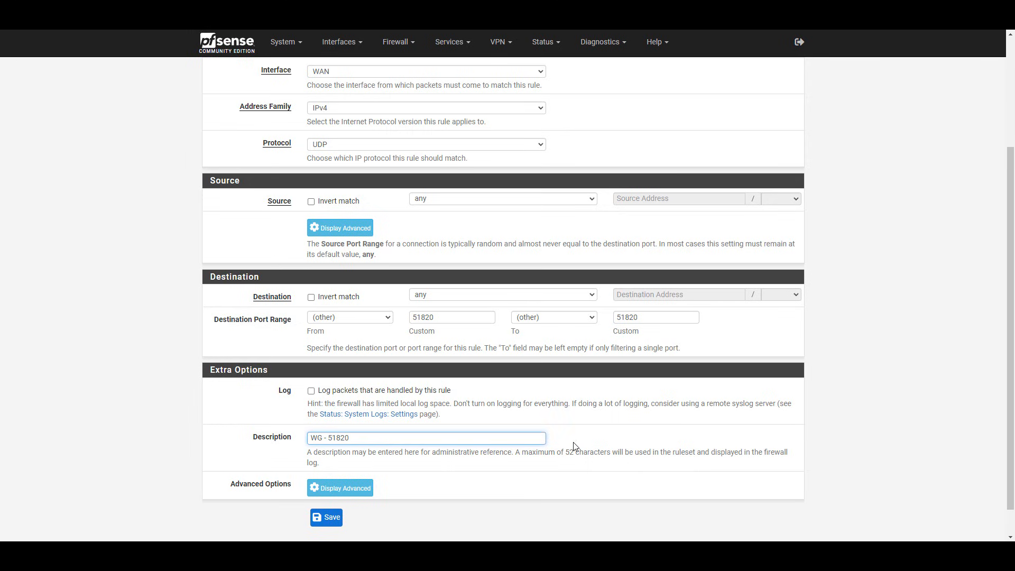
{"action": "left_click", "coordinate": [610, 440]}
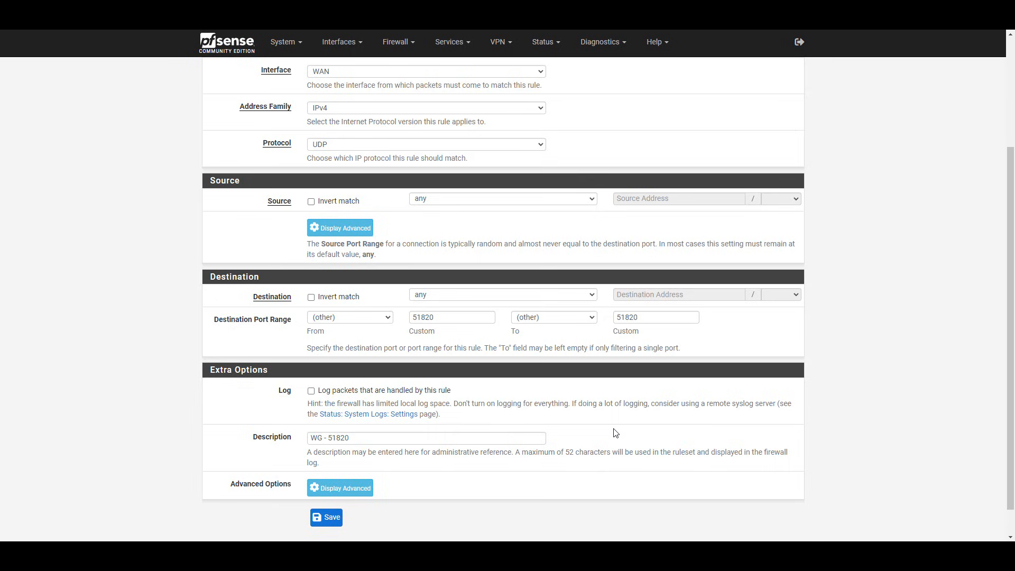
{"action": "left_click", "coordinate": [330, 523]}
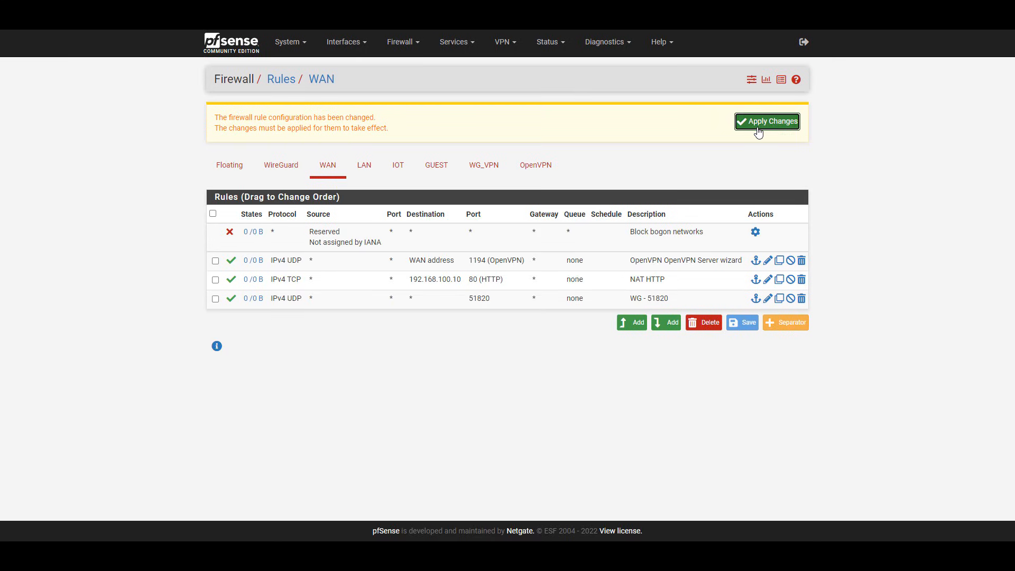
{"action": "left_click", "coordinate": [757, 127]}
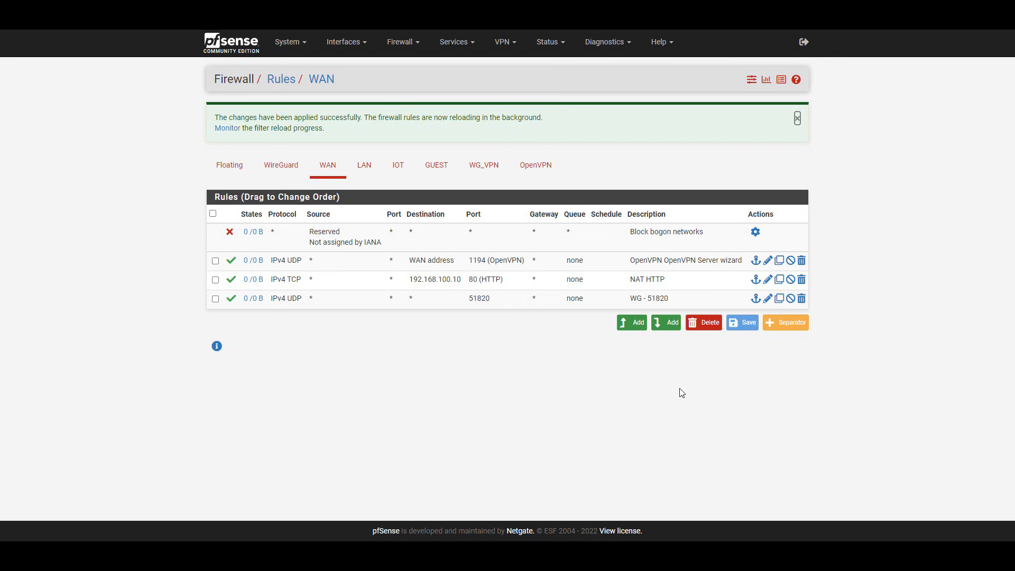
{"action": "left_click", "coordinate": [504, 391]}
Open pfSense's WireGuard tunnels page and add an empty client tunnel named 'WireGuard'
{"action": "left_click", "coordinate": [505, 43]}
{"action": "left_click", "coordinate": [504, 114]}
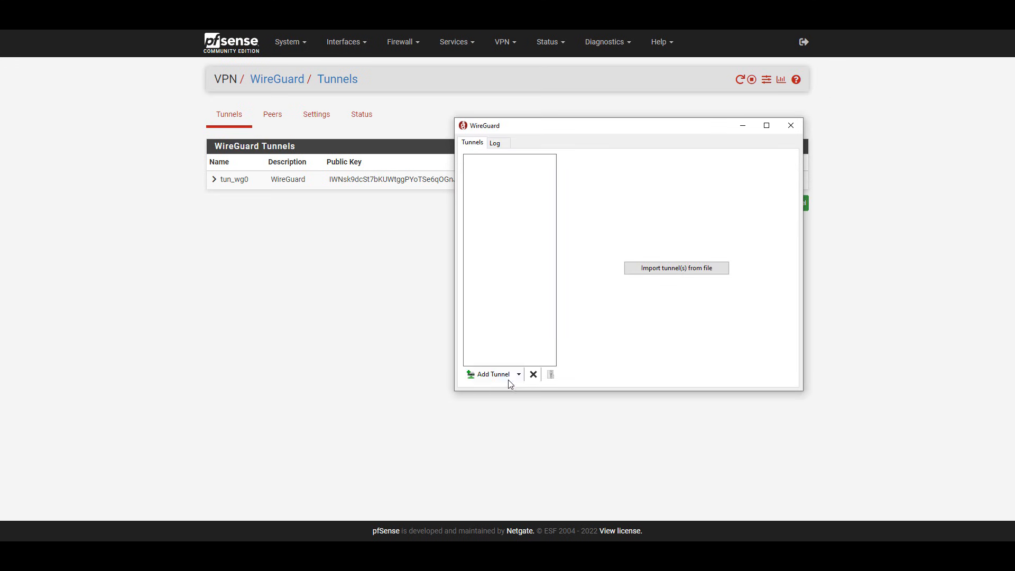
{"action": "left_click", "coordinate": [518, 374]}
{"action": "left_click", "coordinate": [506, 400]}
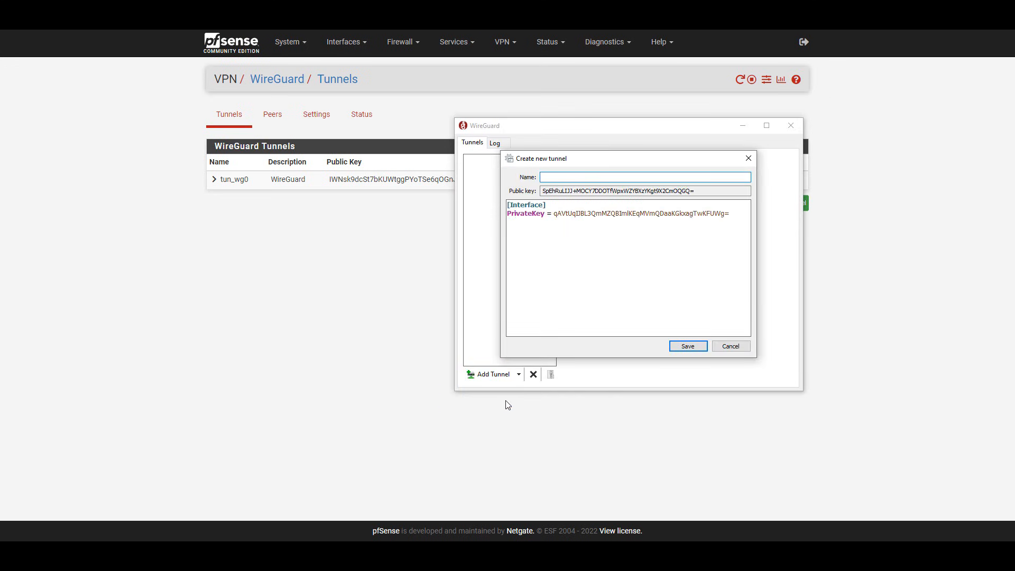
{"action": "type", "text": "WireGuard"}
Select the client's generated private and public keys and start a new config line
{"action": "left_click_drag", "start_coordinate": [730, 213], "coordinate": [557, 213]}
{"action": "left_click_drag", "start_coordinate": [696, 191], "coordinate": [540, 191]}
{"action": "key", "text": "ctrl+c"}
{"action": "left_click", "coordinate": [626, 268]}
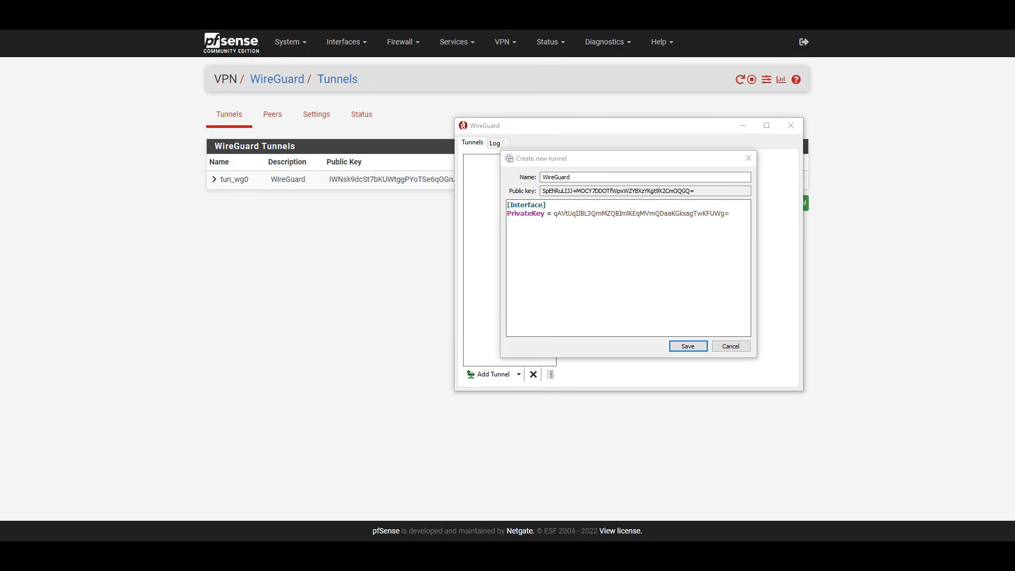
{"action": "key", "text": "alt+Tab"}
Paste the client public key after 'Public Key =' in Notepad and return to pfSense
{"action": "left_click", "coordinate": [179, 199]}
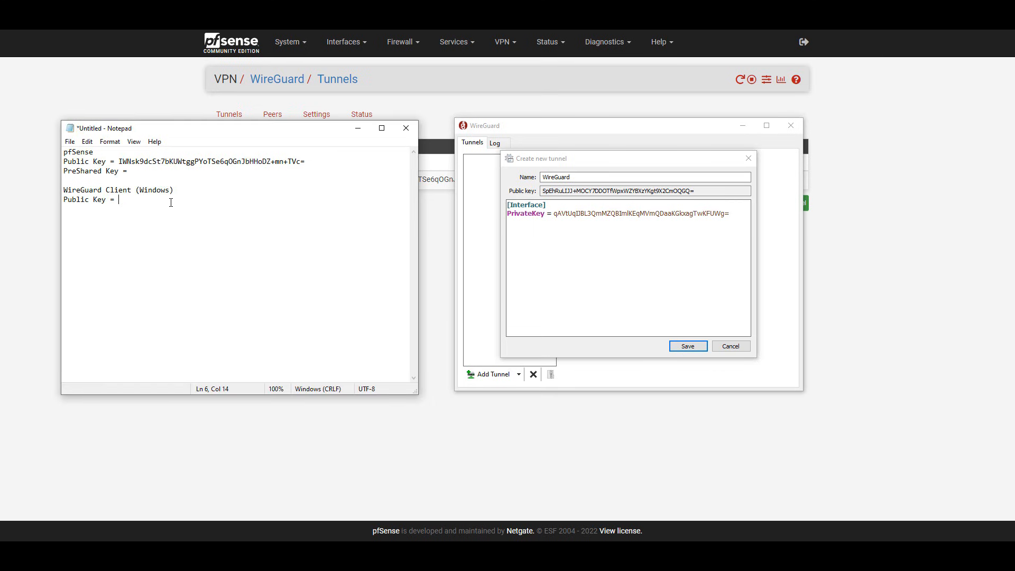
{"action": "key", "text": "ctrl+v"}
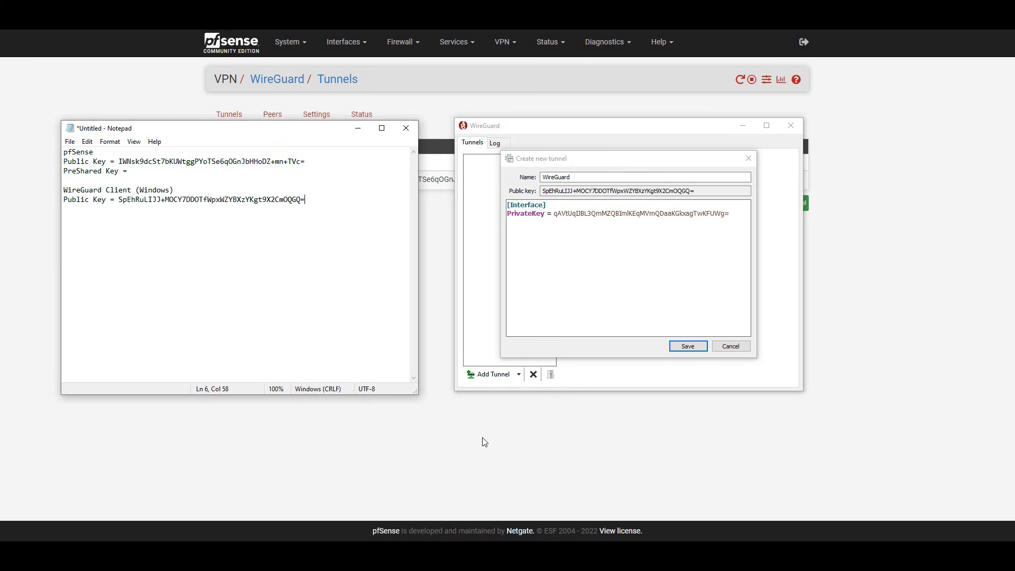
{"action": "left_click_drag", "start_coordinate": [696, 190], "coordinate": [527, 188]}
{"action": "key", "text": "ctrl+c"}
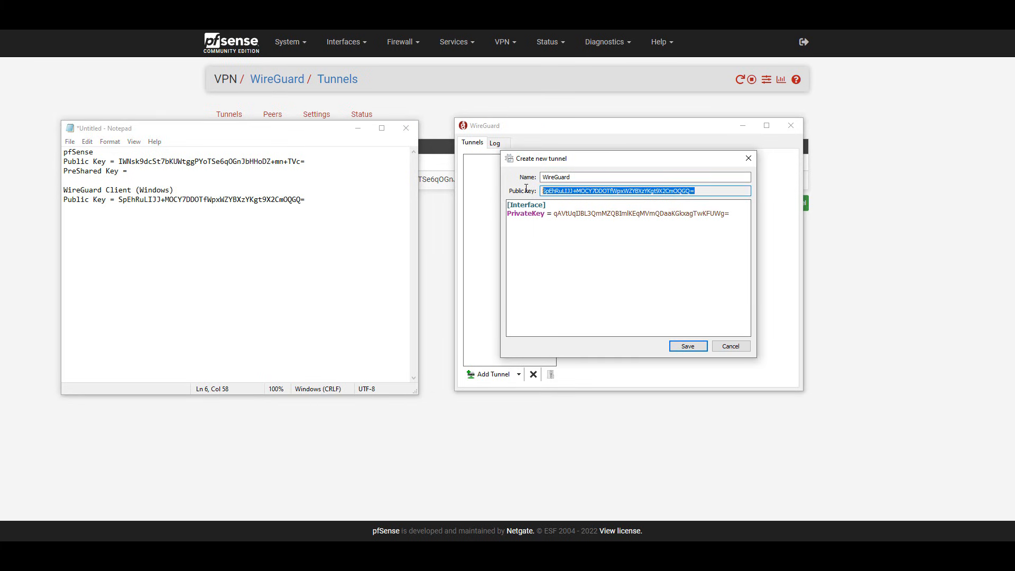
{"action": "left_click", "coordinate": [534, 461]}
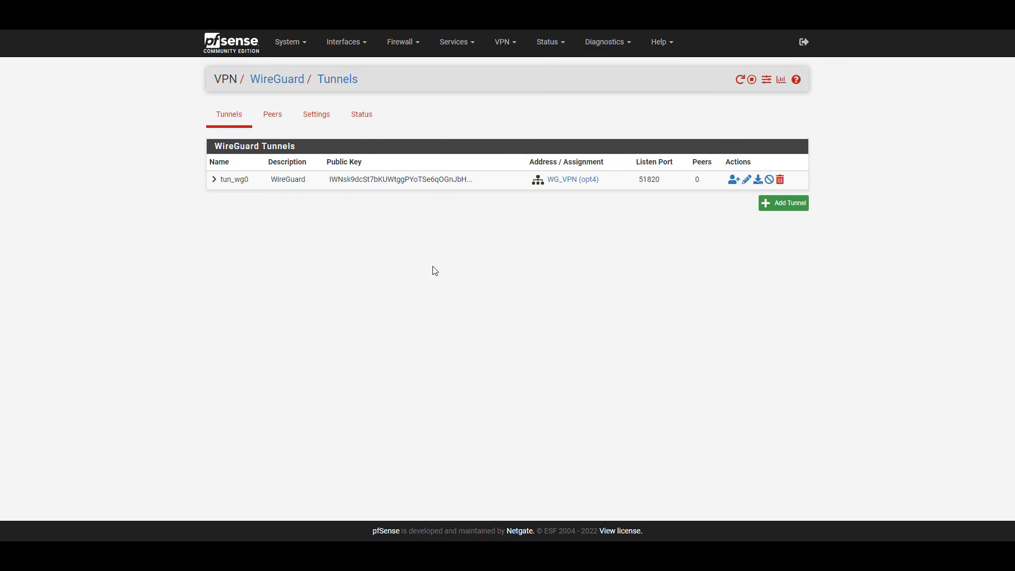
Add a new WireGuard peer on tun_wg0 with the description 'Windows PC'
{"action": "left_click", "coordinate": [274, 115]}
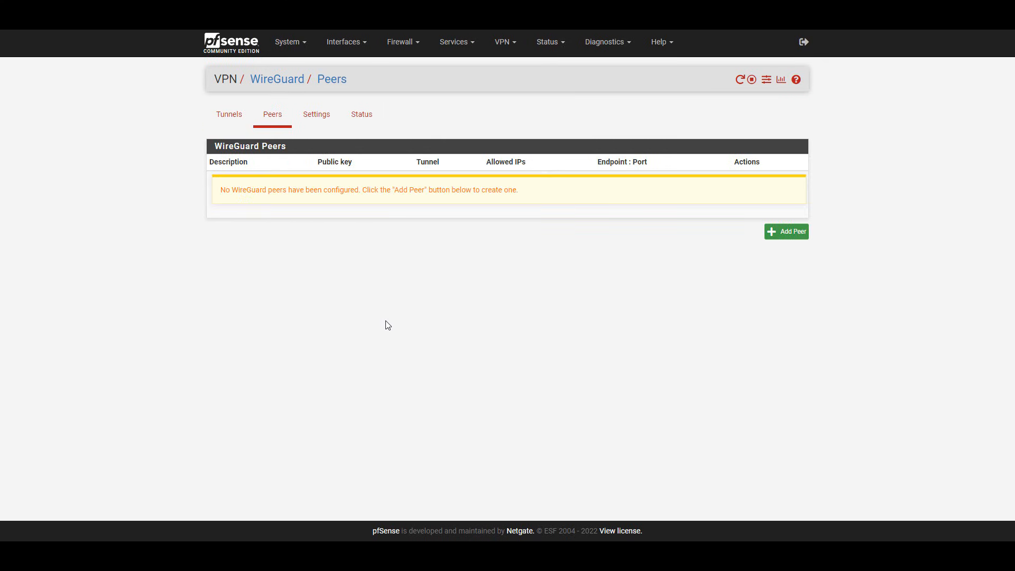
{"action": "left_click", "coordinate": [784, 240]}
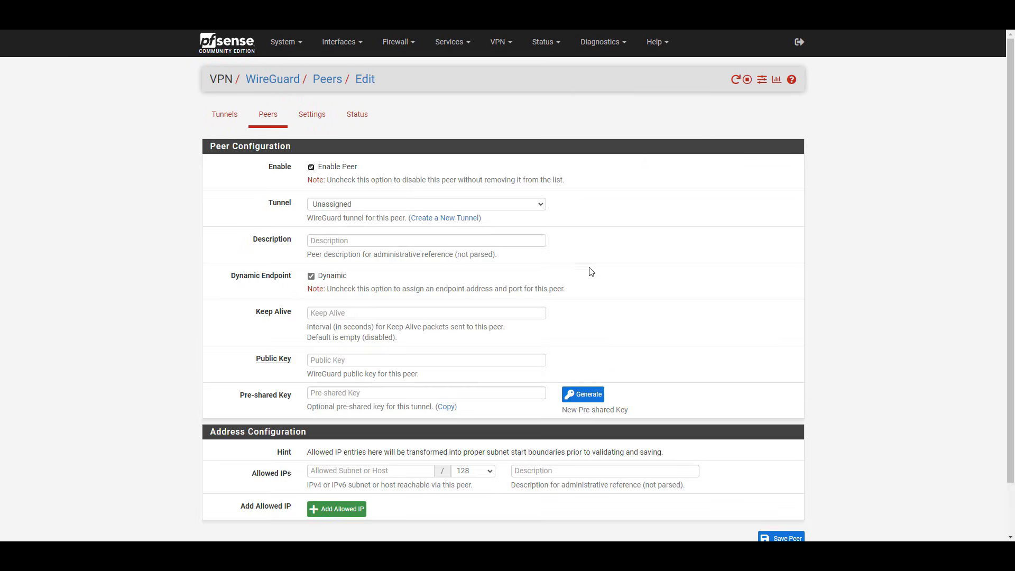
{"action": "left_click", "coordinate": [504, 208]}
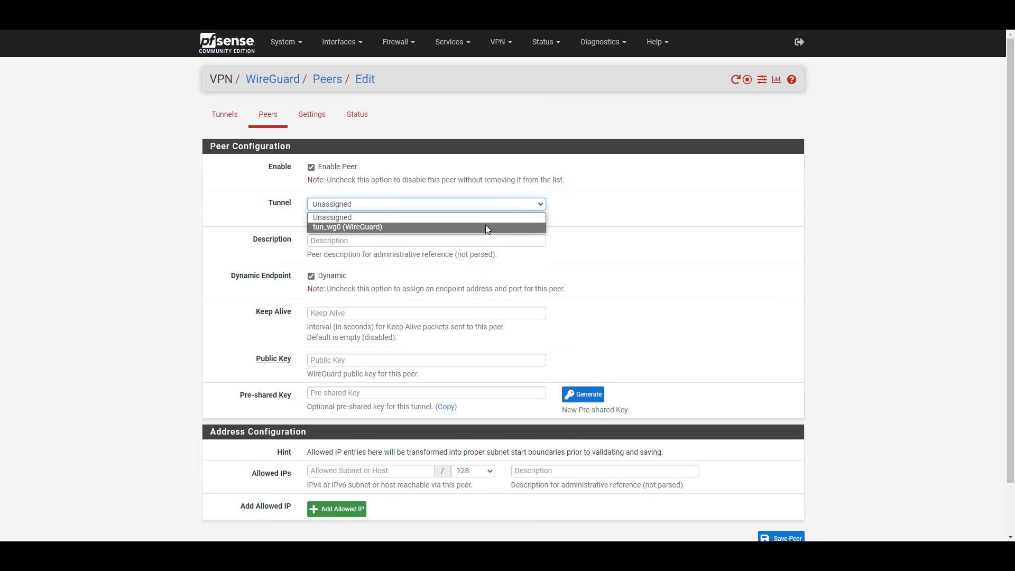
{"action": "left_click", "coordinate": [485, 224]}
{"action": "left_click", "coordinate": [462, 243]}
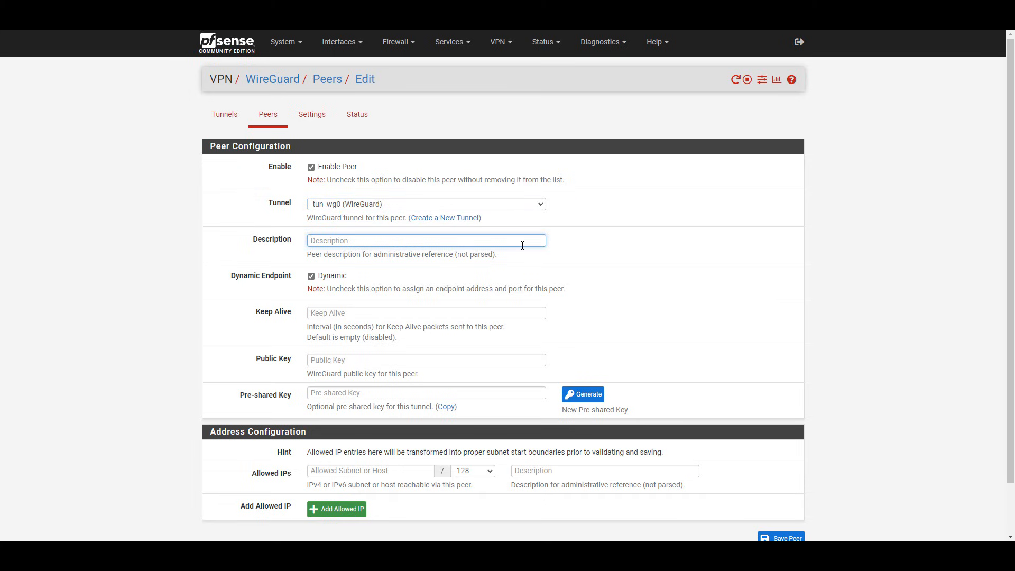
{"action": "type", "text": "Windows PC"}
{"action": "left_click", "coordinate": [668, 248]}
Paste the Windows client's public key into the peer's Public Key field
{"action": "scroll", "coordinate": [668, 248], "scroll_direction": "down", "scroll_amount": 2}
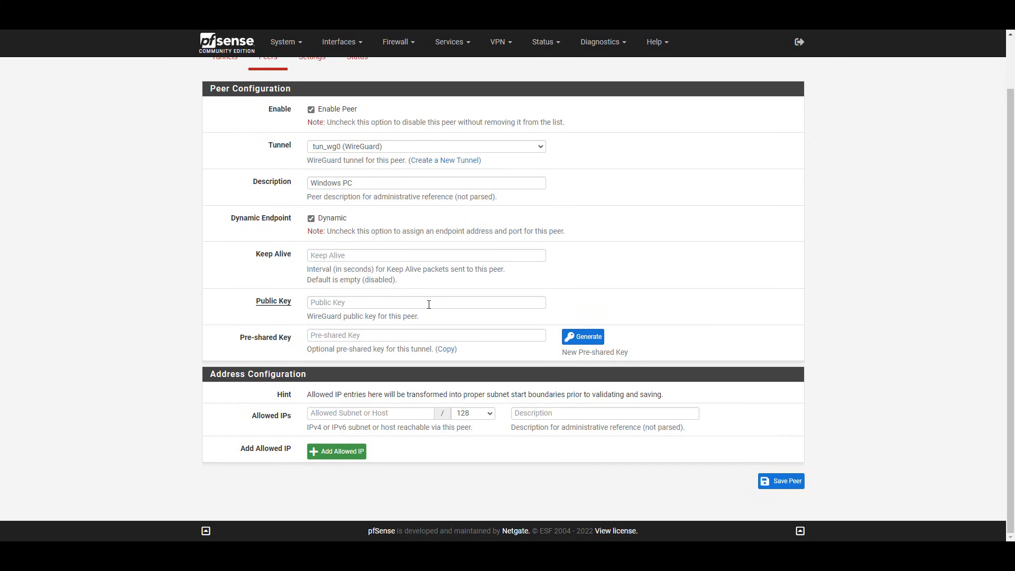
{"action": "left_click", "coordinate": [353, 306]}
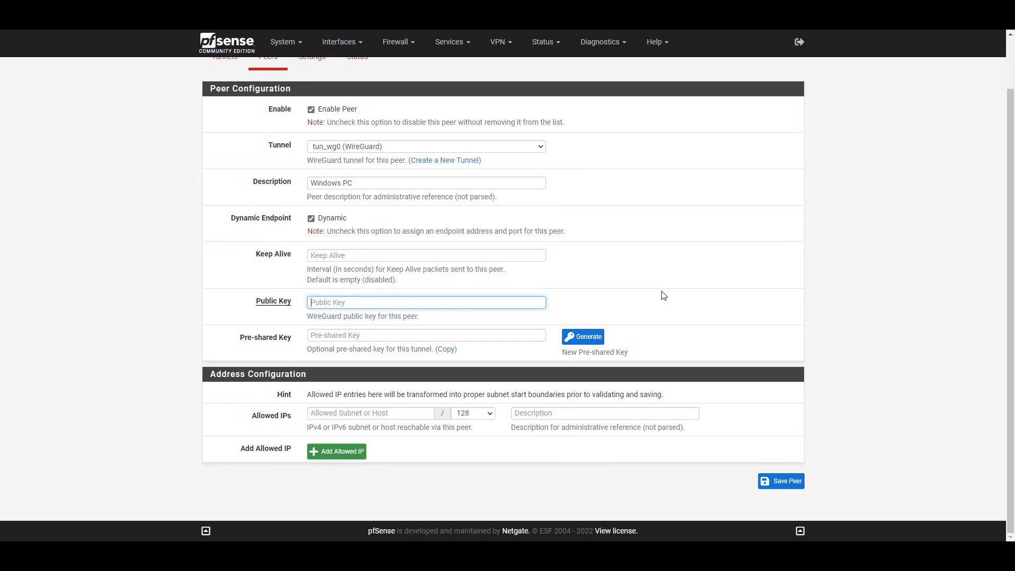
{"action": "key", "text": "ctrl+v"}
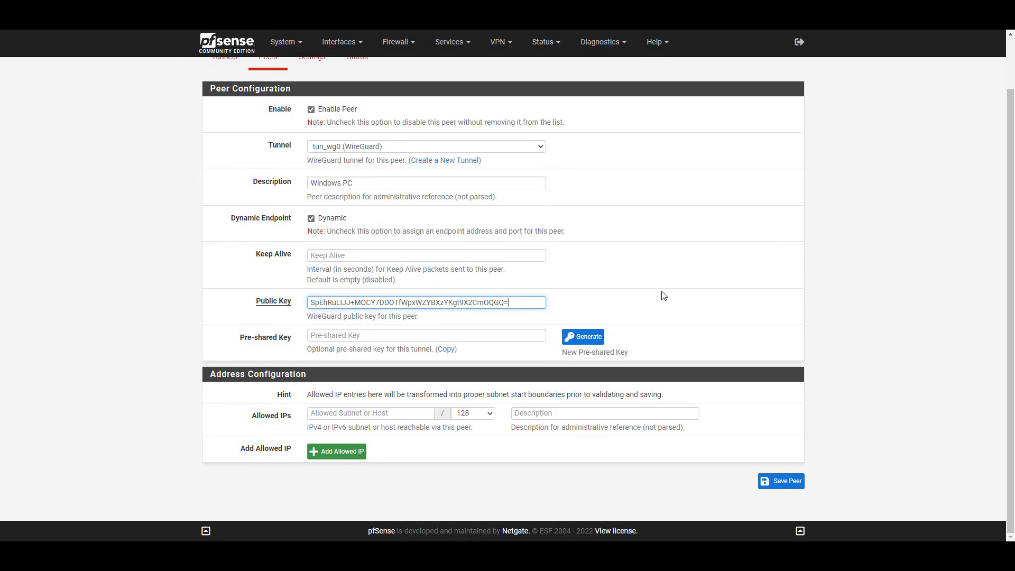
{"action": "left_click", "coordinate": [629, 300]}
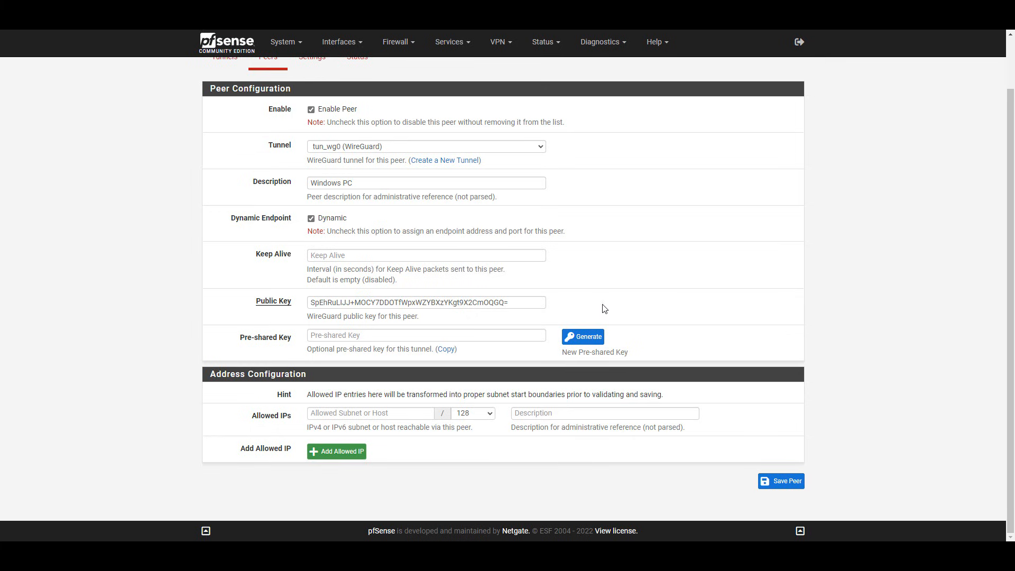
Generate the peer's pre-shared key and paste it on both PreShared Key lines in Notepad
{"action": "left_click", "coordinate": [586, 342]}
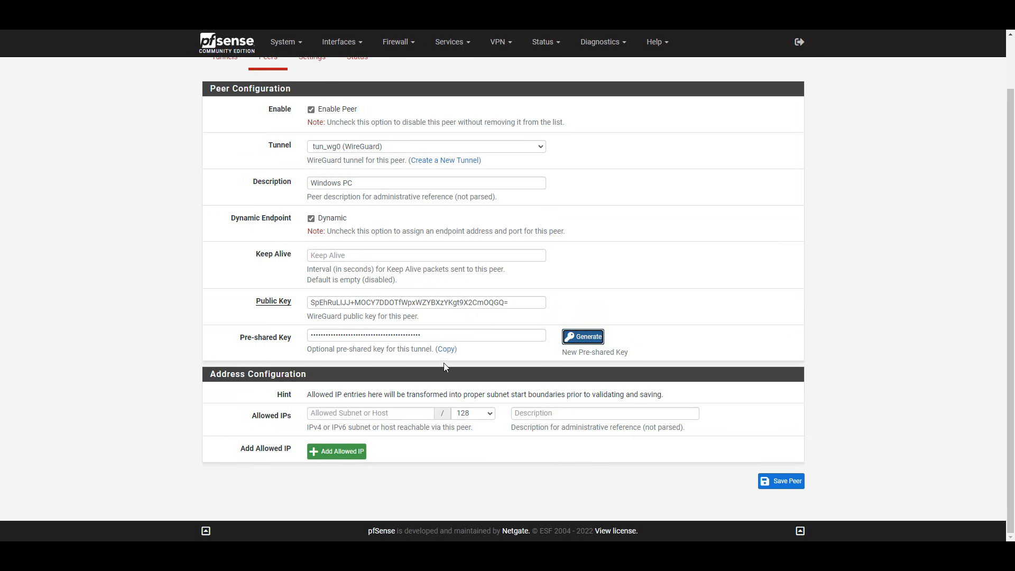
{"action": "left_click", "coordinate": [445, 349]}
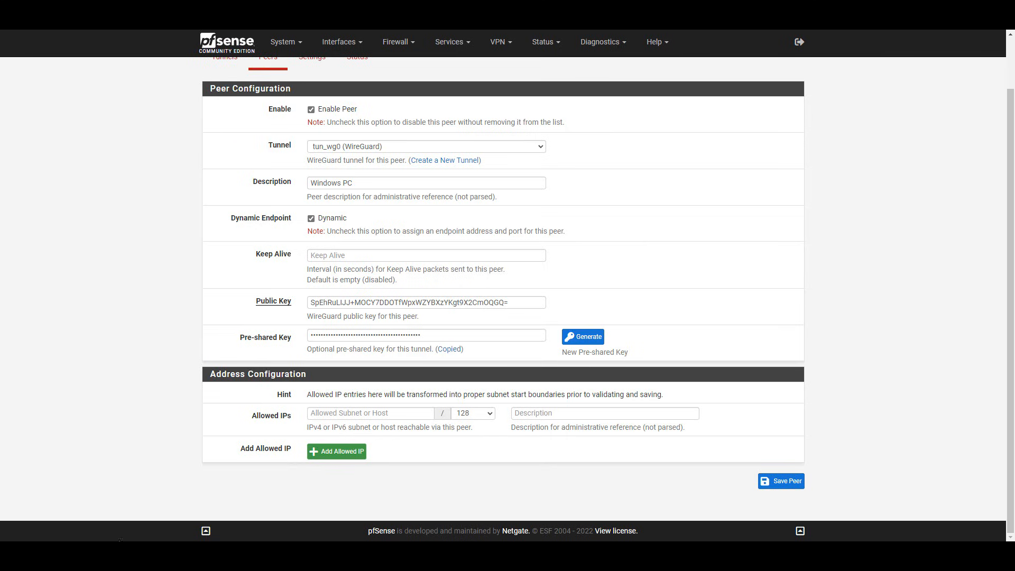
{"action": "key", "text": "alt+Tab"}
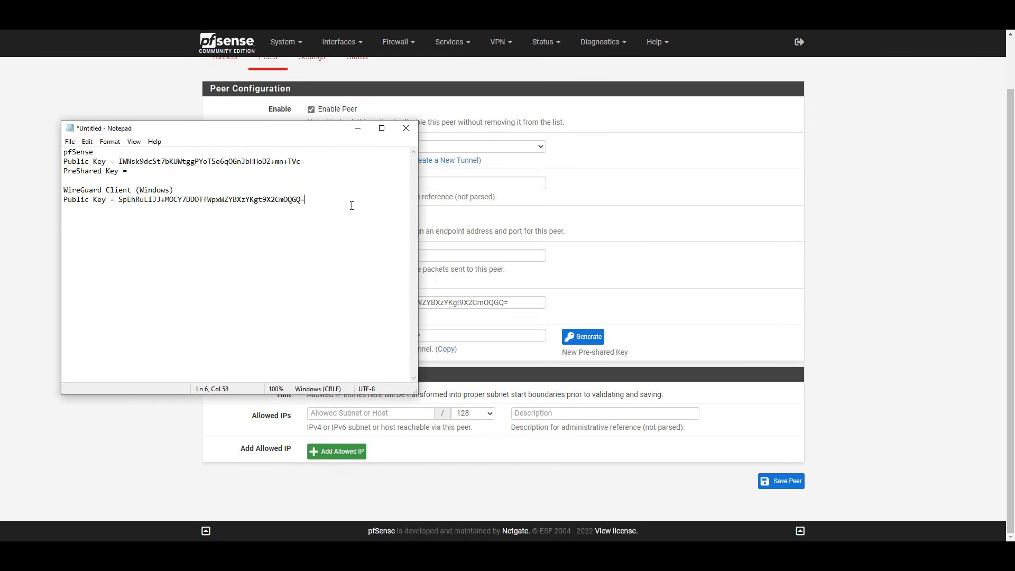
{"action": "key", "text": "Return"}
{"action": "left_click", "coordinate": [150, 171]}
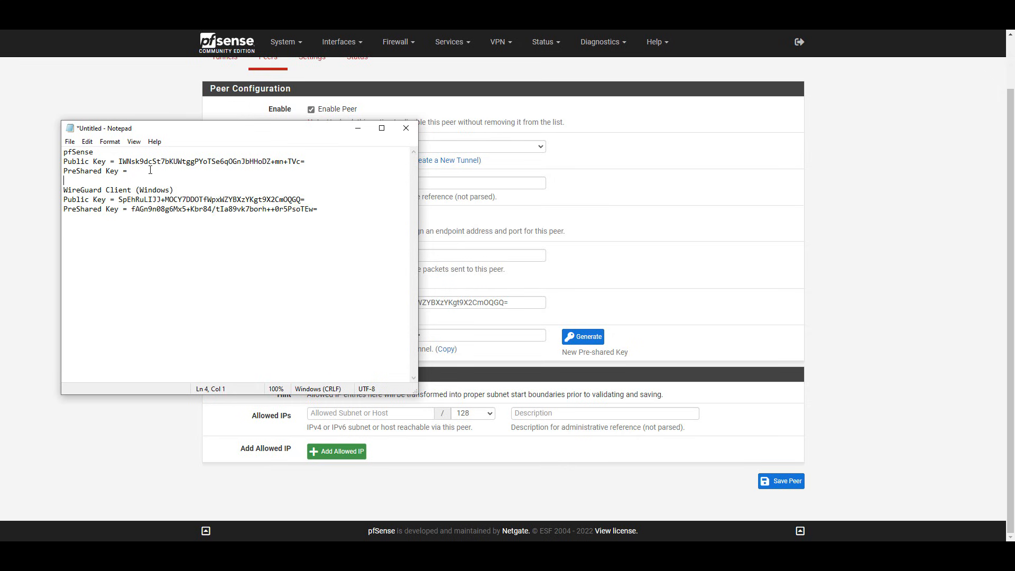
{"action": "left_click", "coordinate": [116, 452]}
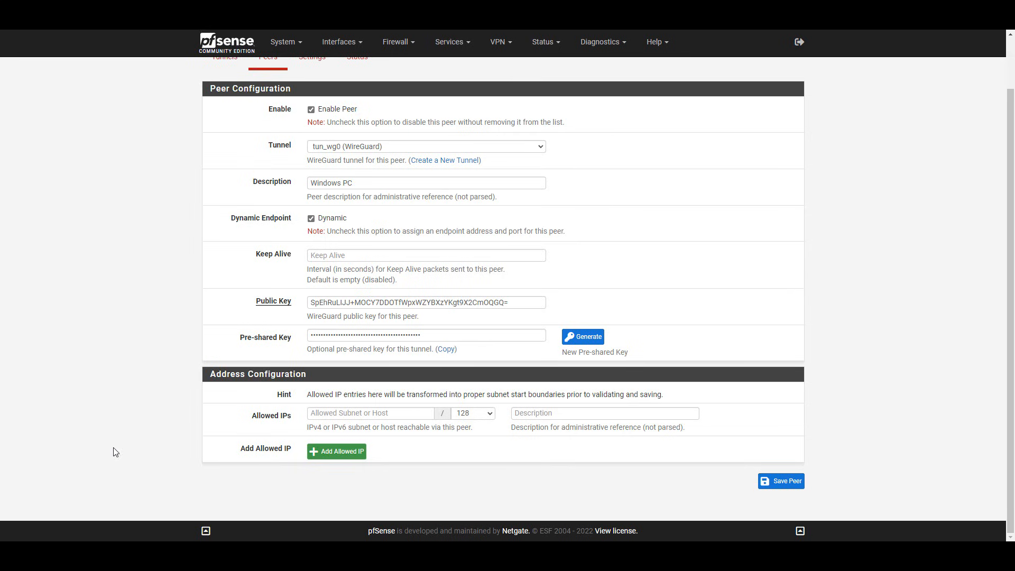
Set the peer's Allowed IPs to 10.200.0.5/32
{"action": "left_click", "coordinate": [317, 413]}
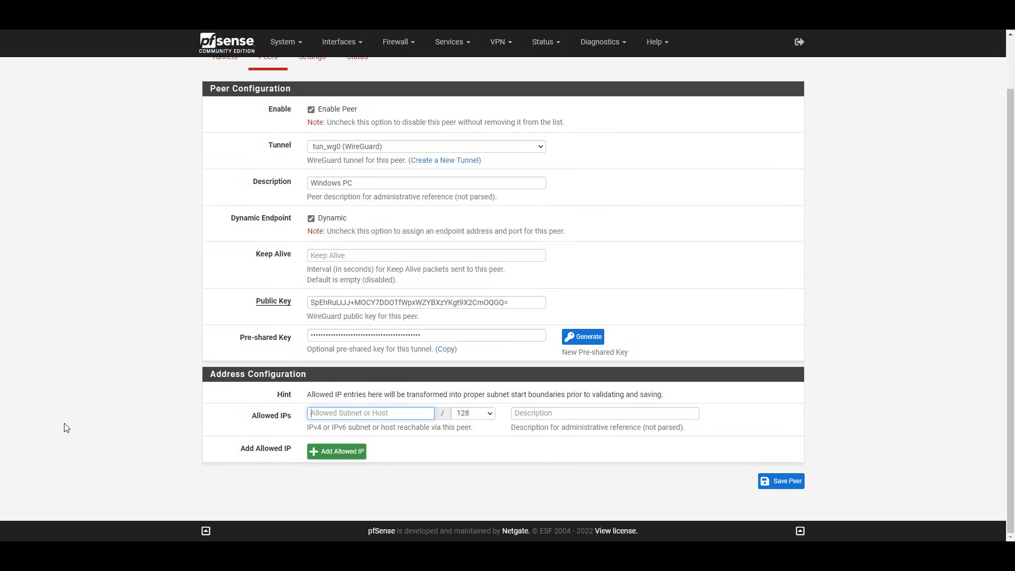
{"action": "type", "text": "10.200.0.5"}
{"action": "left_click", "coordinate": [477, 413]}
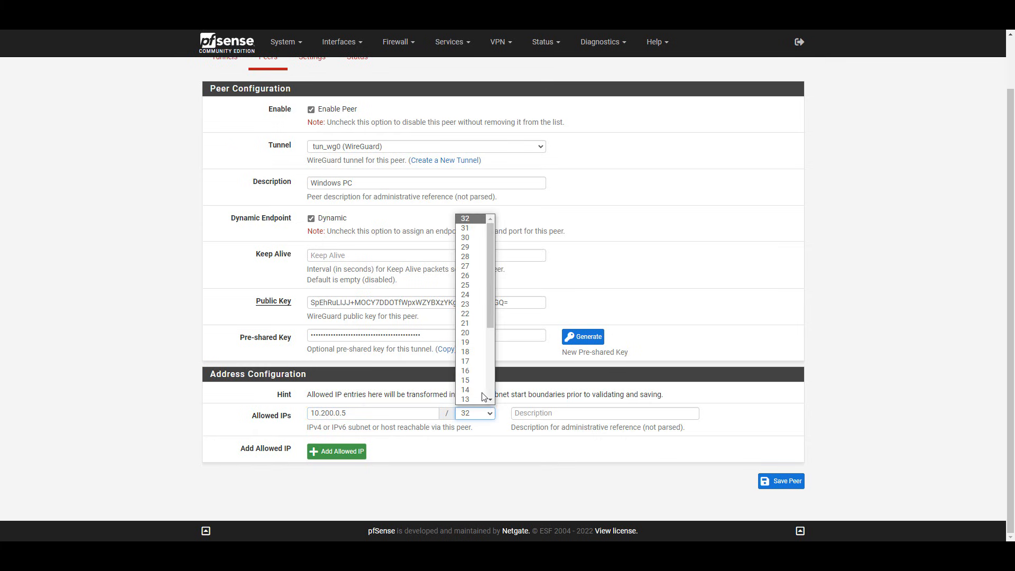
{"action": "left_click", "coordinate": [466, 219]}
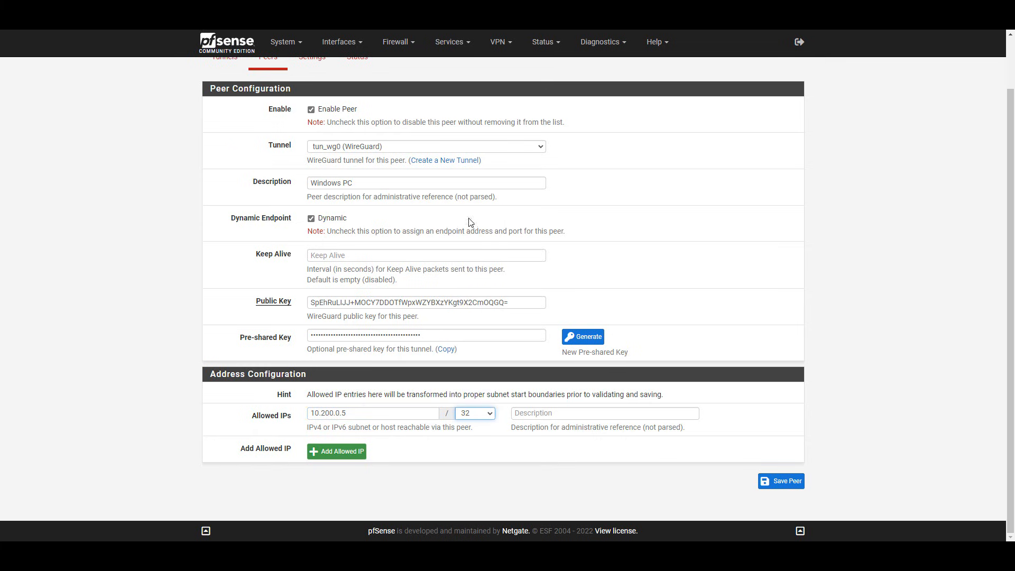
{"action": "left_click", "coordinate": [804, 358]}
Save the Windows PC peer and apply the WireGuard configuration changes
{"action": "left_click", "coordinate": [778, 481]}
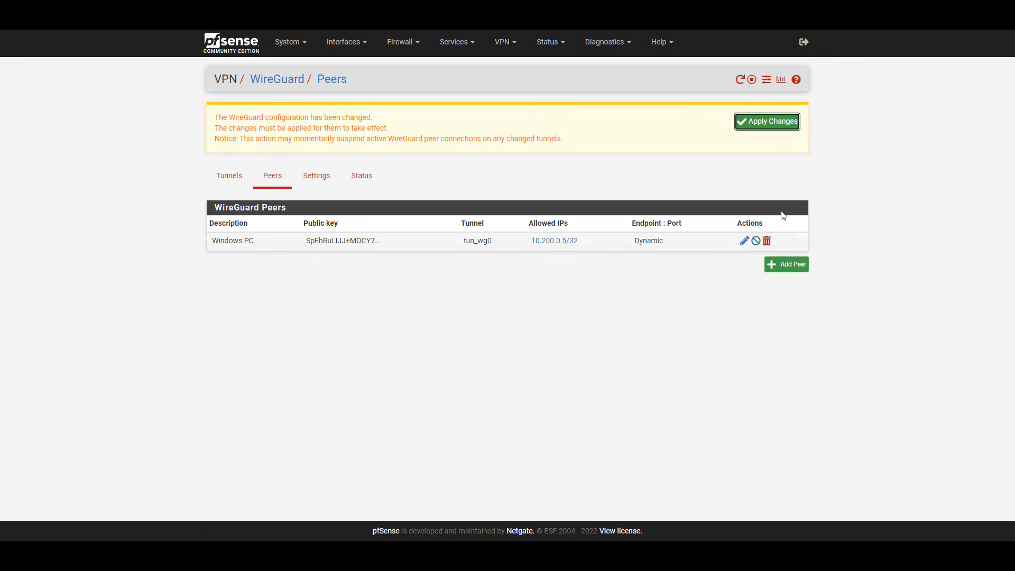
{"action": "left_click", "coordinate": [764, 127]}
{"action": "left_click", "coordinate": [206, 554]}
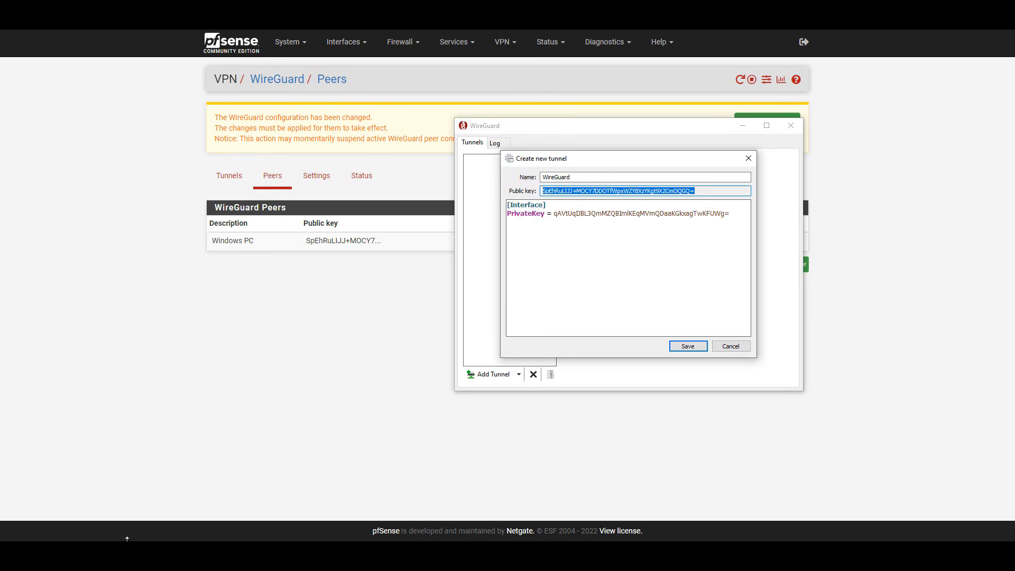
Paste the template under PrivateKey, with Address 10.200.0.5/24 and DNS 8.8.8.8,8.8.4.4
{"action": "left_click", "coordinate": [127, 554]}
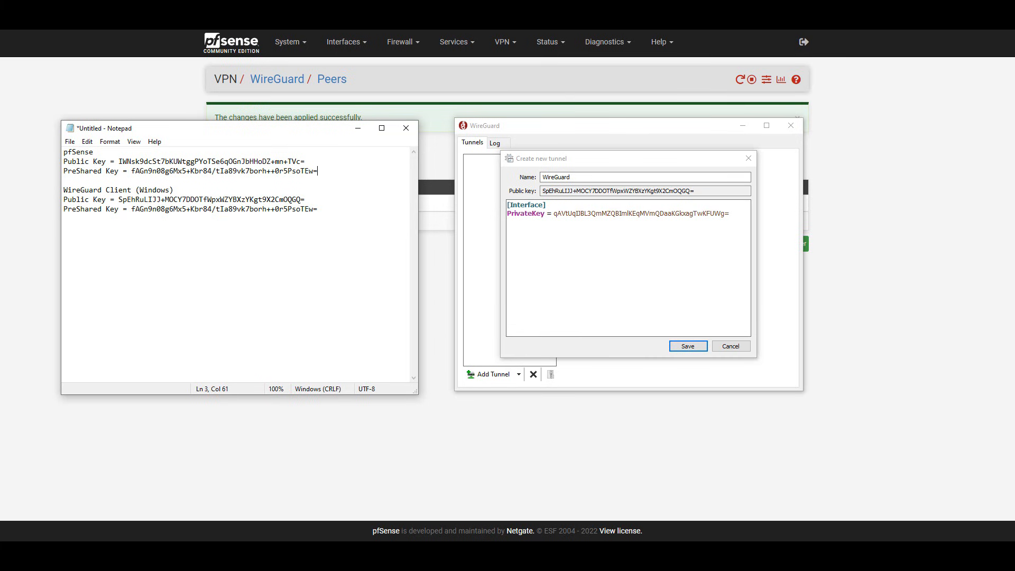
{"action": "left_click", "coordinate": [711, 222]}
{"action": "type", "text": "Address =  DNS =   [Peer] PublicKey =  PresharedKey =  AllowedIPs =  Endpoint ="}
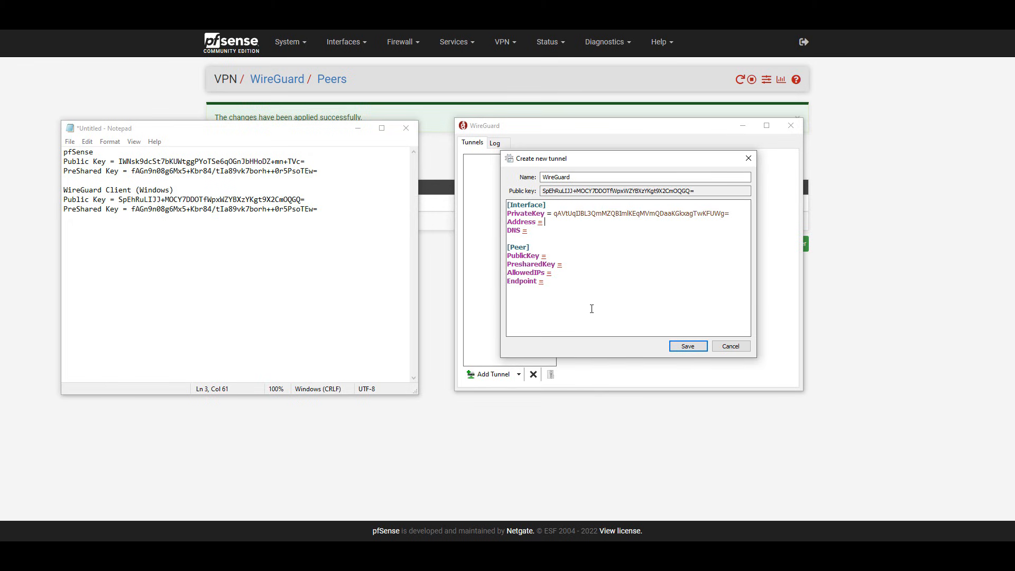
{"action": "type", "text": "10.200.0.5/2"}
{"action": "type", "text": "4"}
{"action": "type", "text": "8.8.8.8"}
{"action": "type", "text": ",8.8.4.4"}
{"action": "left_click", "coordinate": [559, 256]}
{"action": "left_click_drag", "start_coordinate": [306, 161], "coordinate": [118, 162]}
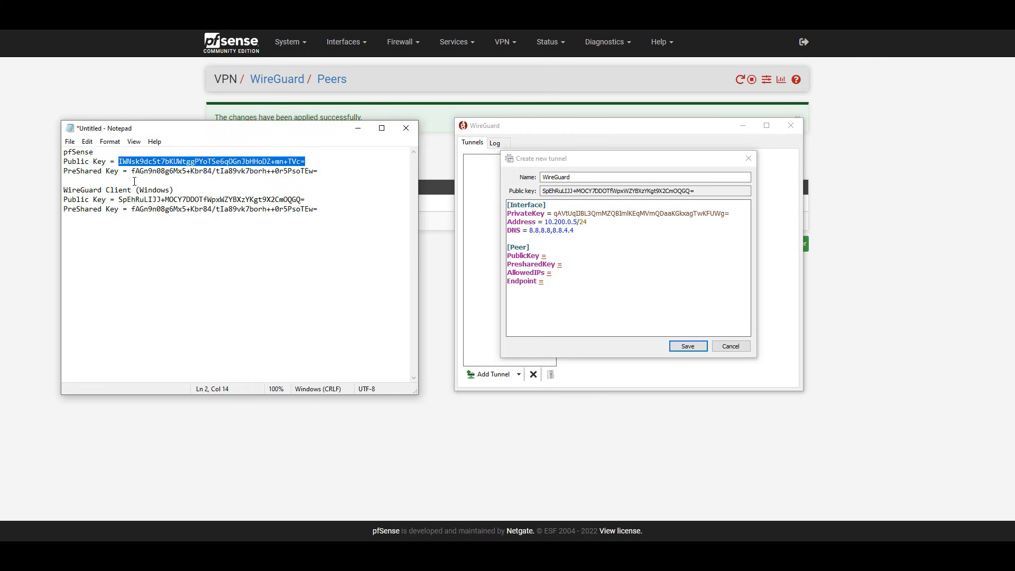
Fill the PublicKey line with pfSense's public key from the notes
{"action": "key", "text": "ctrl+c"}
{"action": "left_click", "coordinate": [566, 257]}
{"action": "key", "text": "ctrl+v"}
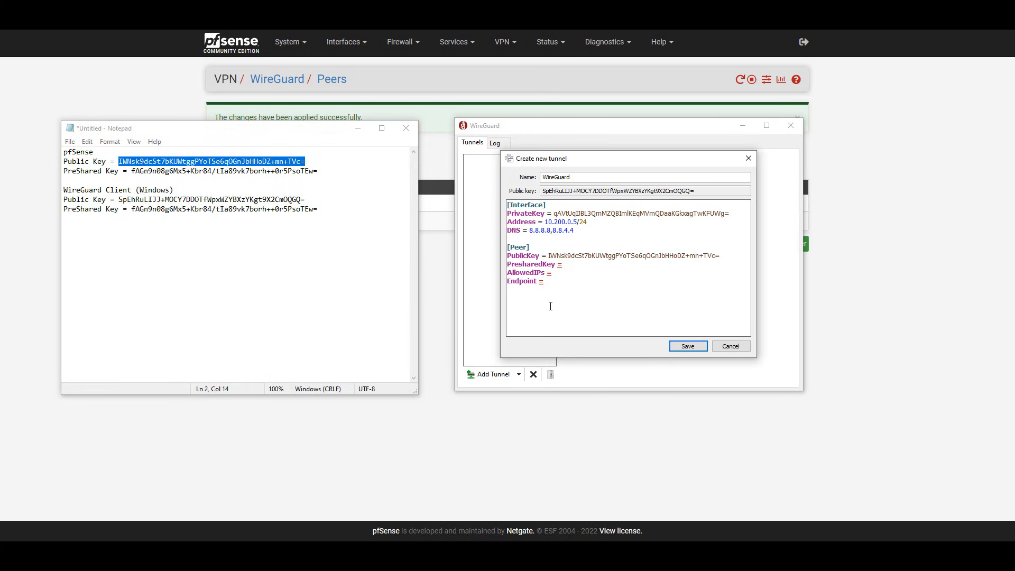
Fill the PresharedKey line with the pre-shared key from the notes
{"action": "left_click", "coordinate": [265, 264]}
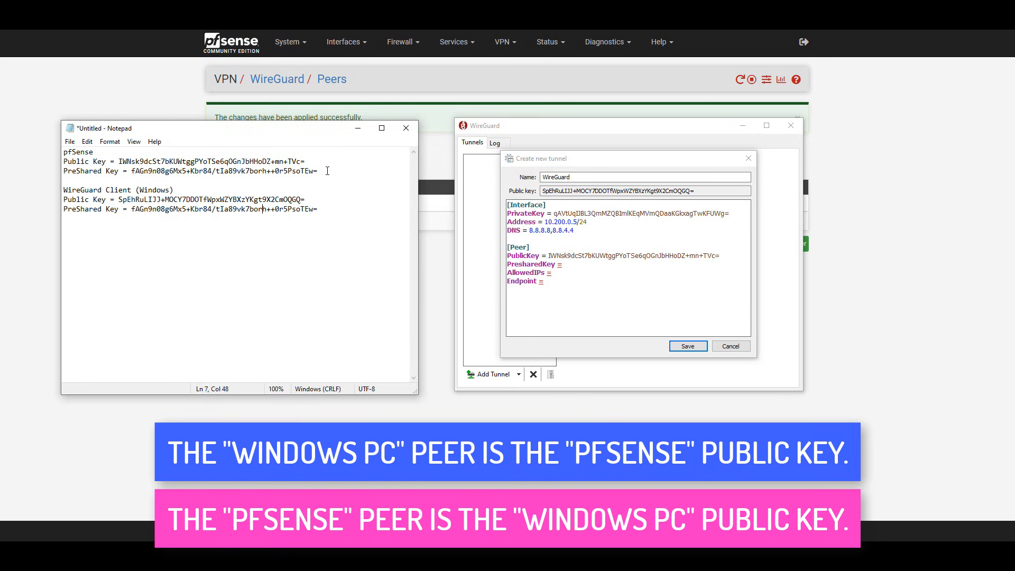
{"action": "left_click_drag", "start_coordinate": [327, 170], "coordinate": [133, 170]}
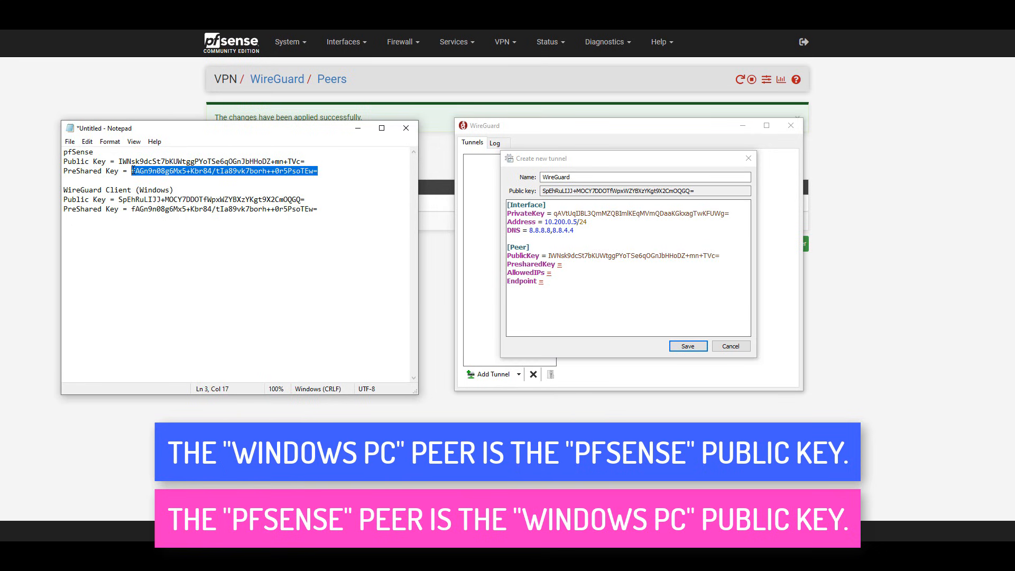
{"action": "left_click", "coordinate": [576, 266]}
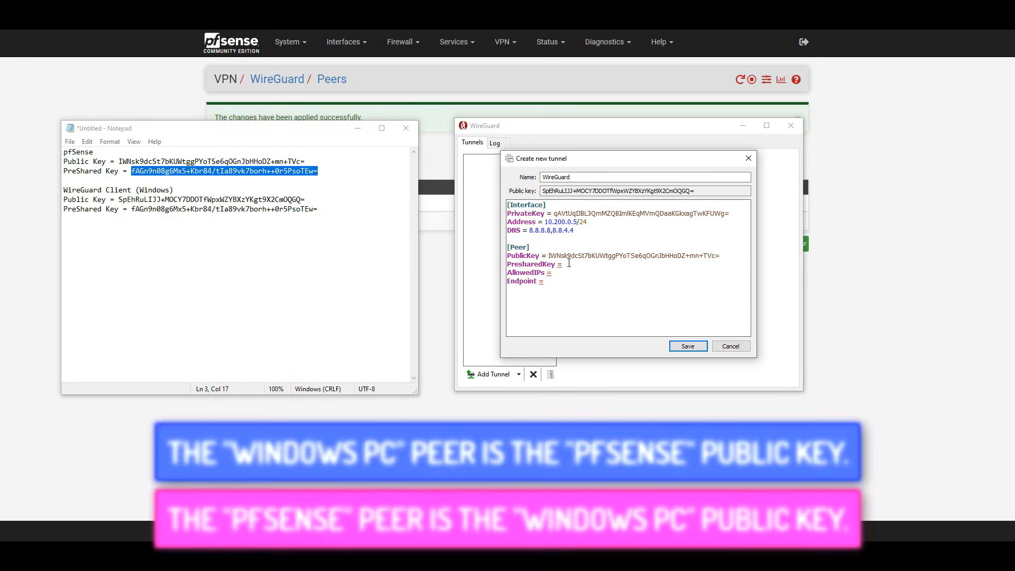
{"action": "key", "text": "ctrl+v"}
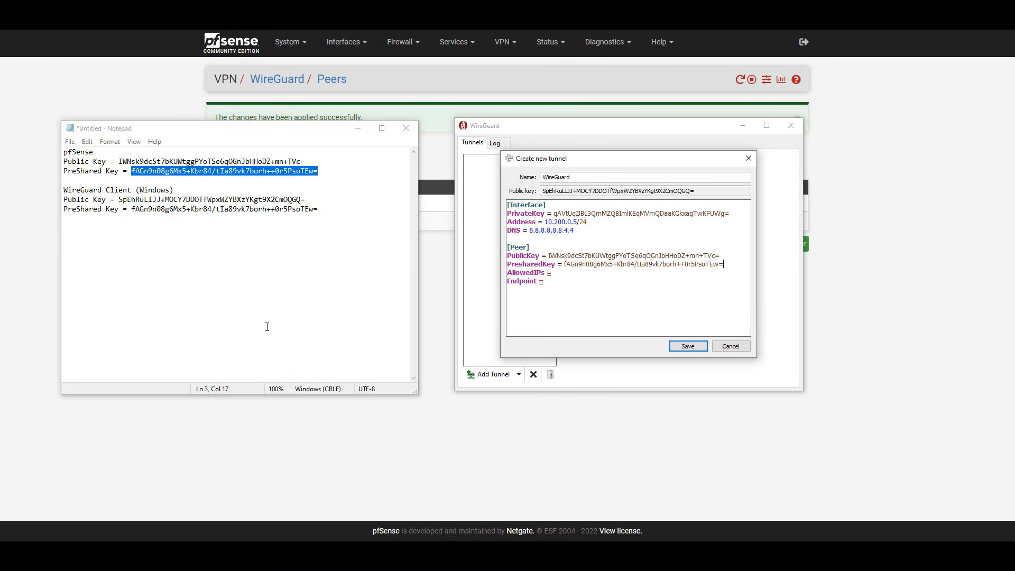